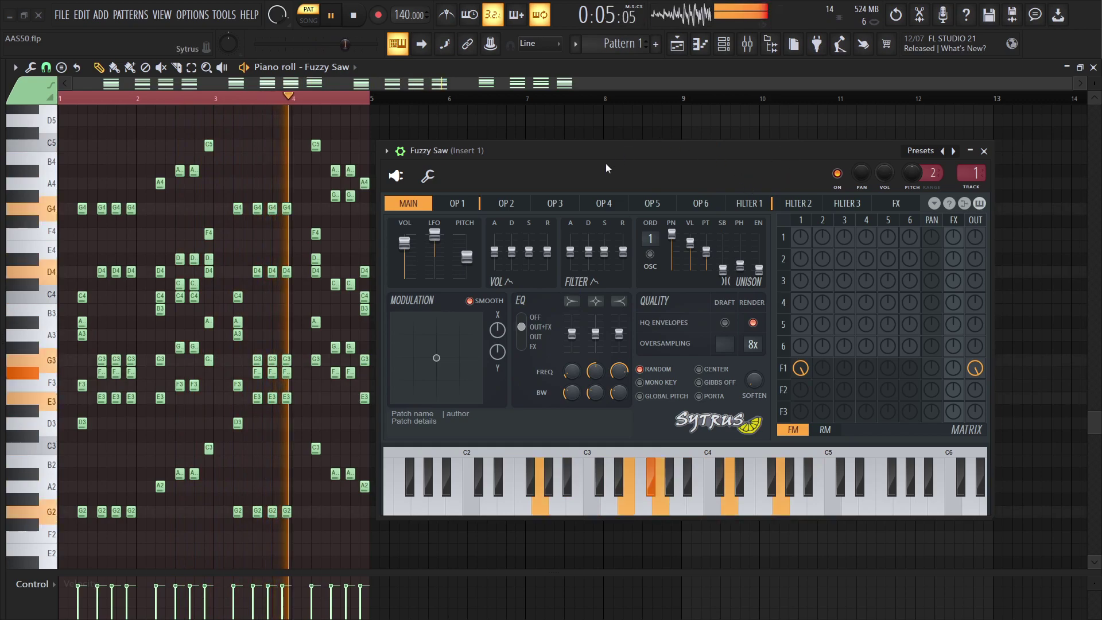
# Stop playback, inspect operator 1's oscillator, and display the waveshaper curve of filter 1
pyautogui.press('space')
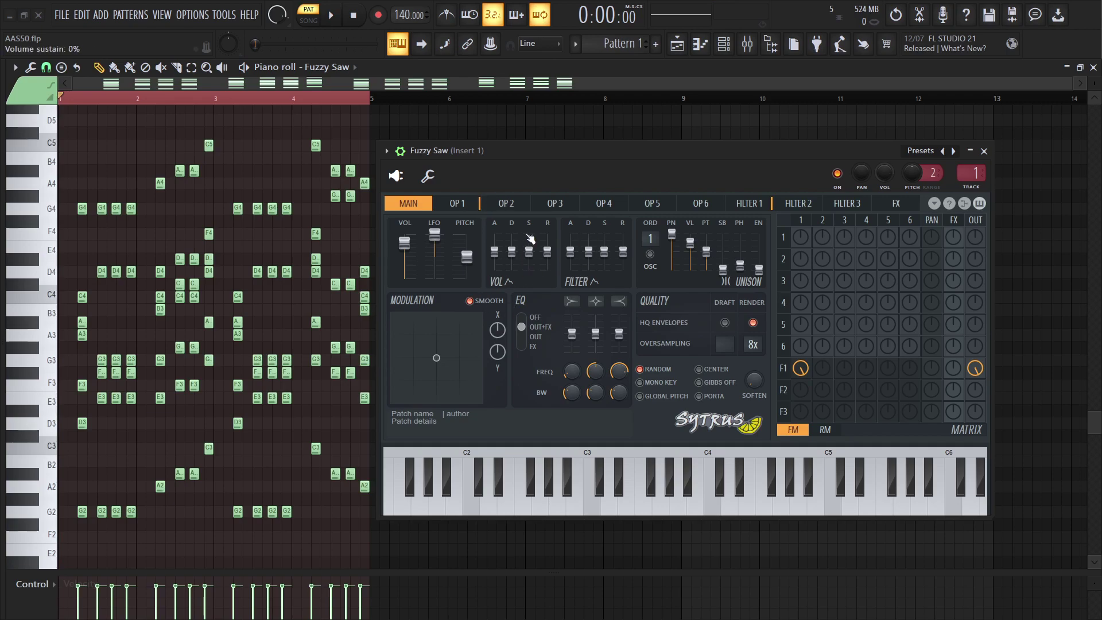
pyautogui.click(462, 205)
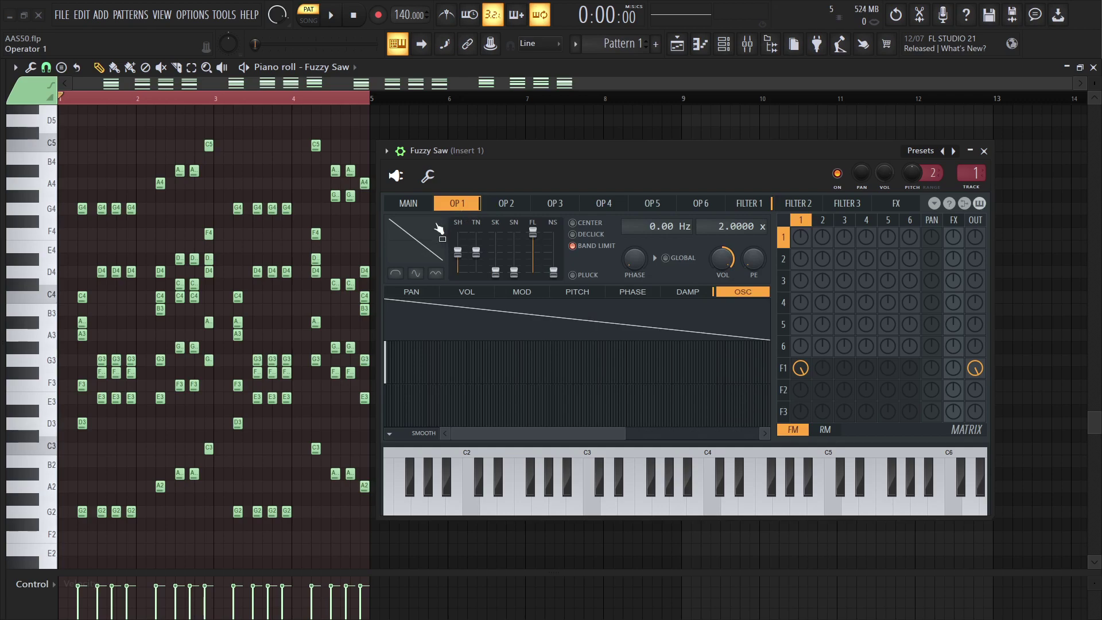
pyautogui.click(749, 206)
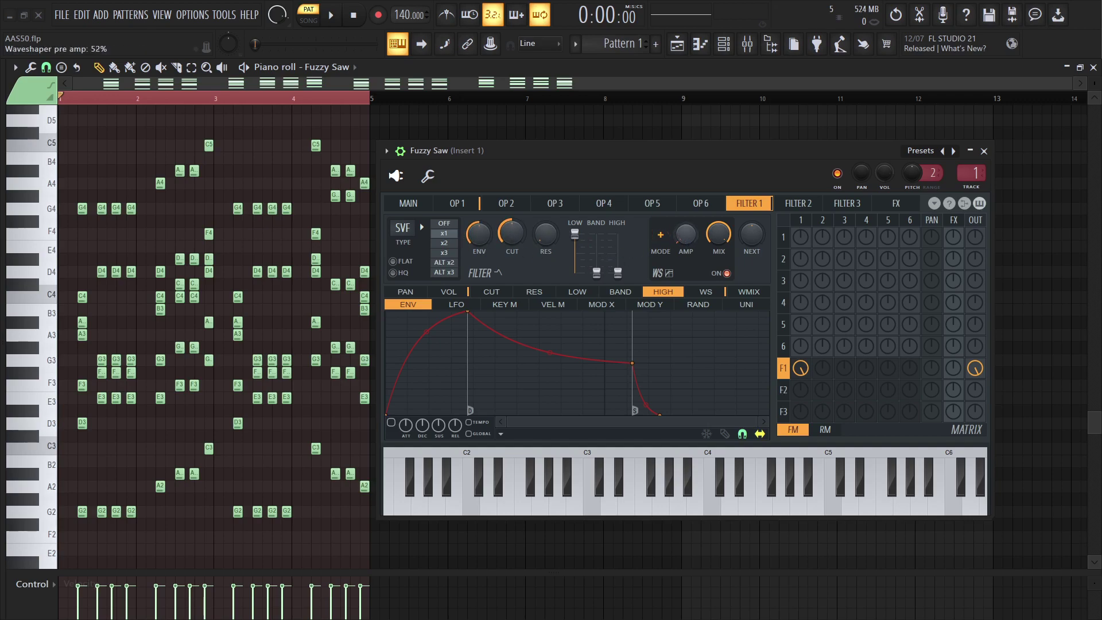
pyautogui.click(720, 290)
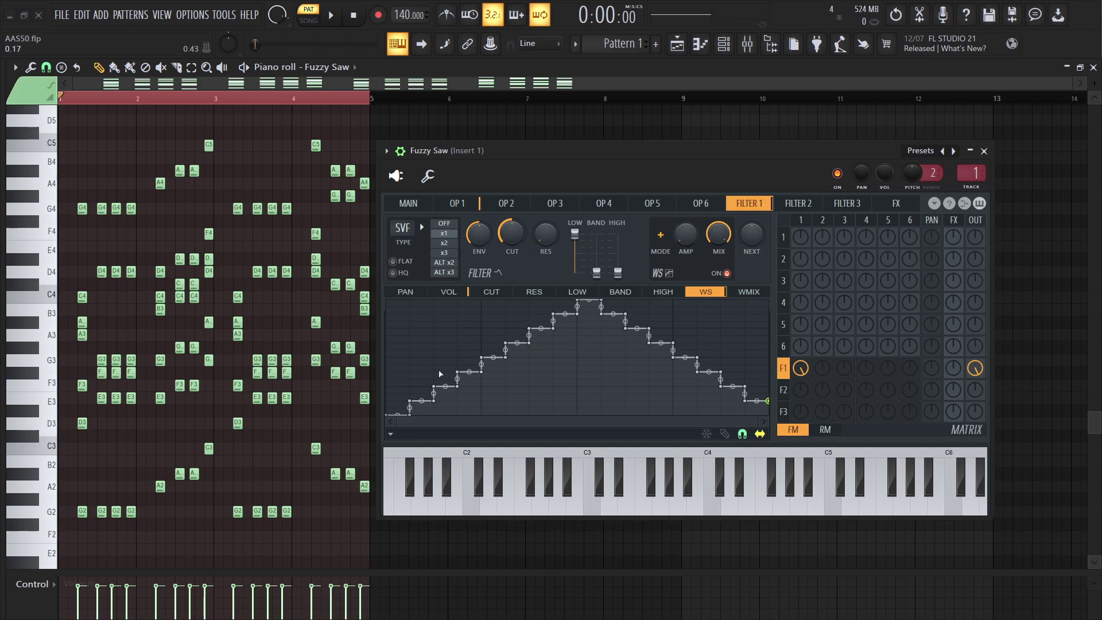
# Load the Waveshaper - default preset into filter 1's waveshaper and shape a straight rise to a midpoint peak of 1.00
pyautogui.rightClick(395, 433)
pyautogui.moveTo(422, 390)
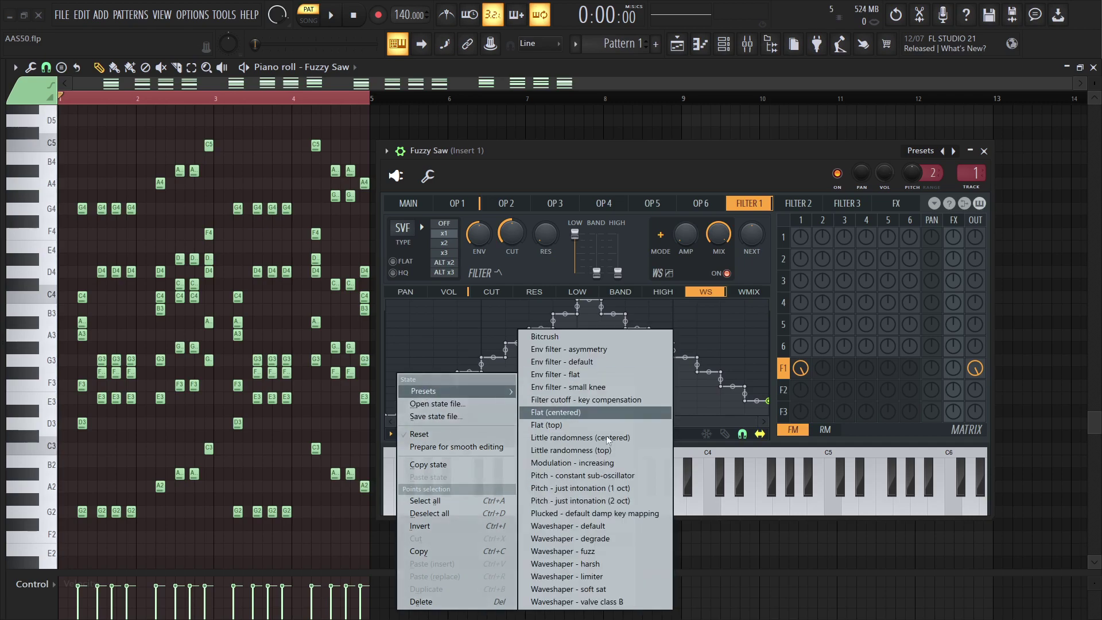
pyautogui.click(579, 530)
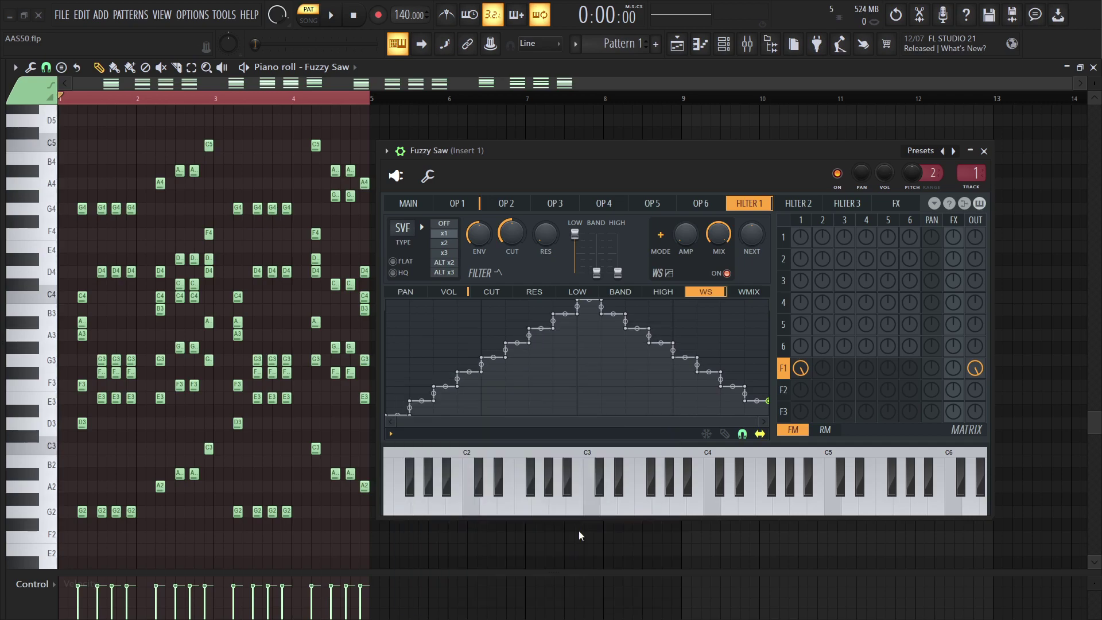
pyautogui.click(579, 304)
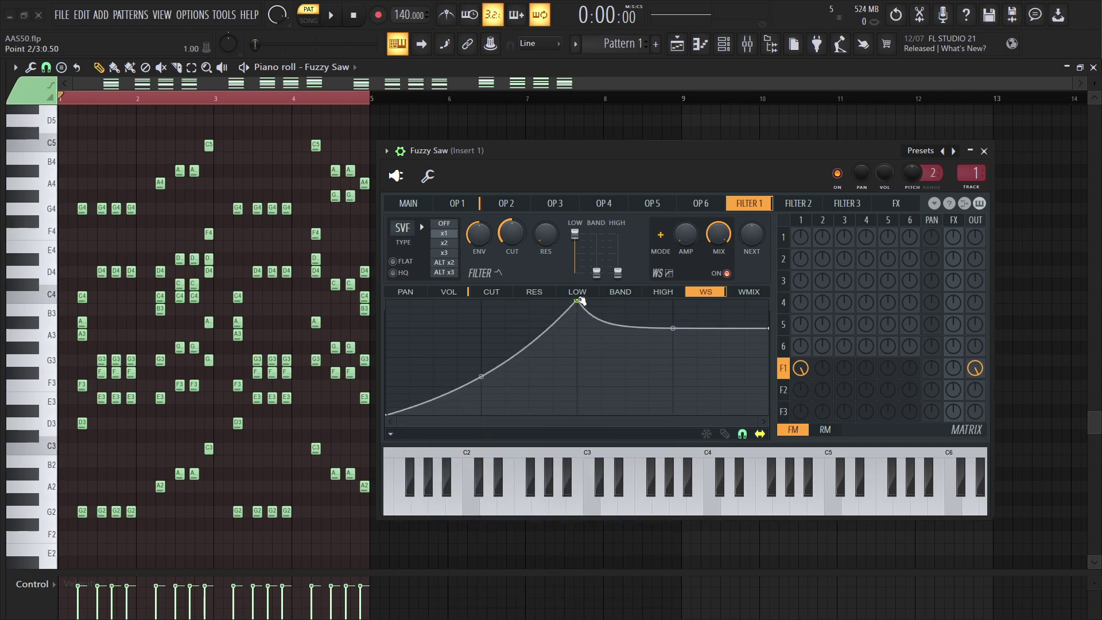
pyautogui.moveTo(492, 388); pyautogui.dragTo(492, 374)
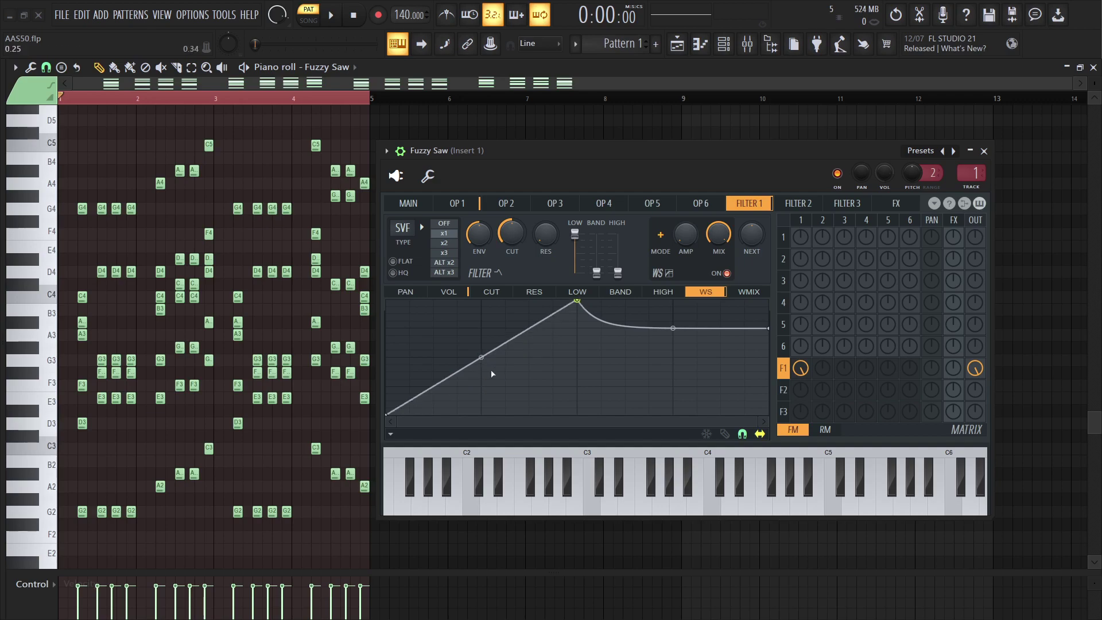
# Change the waveshaper's rising segment to Stairs mode and set its tension to 6 steps
pyautogui.rightClick(579, 304)
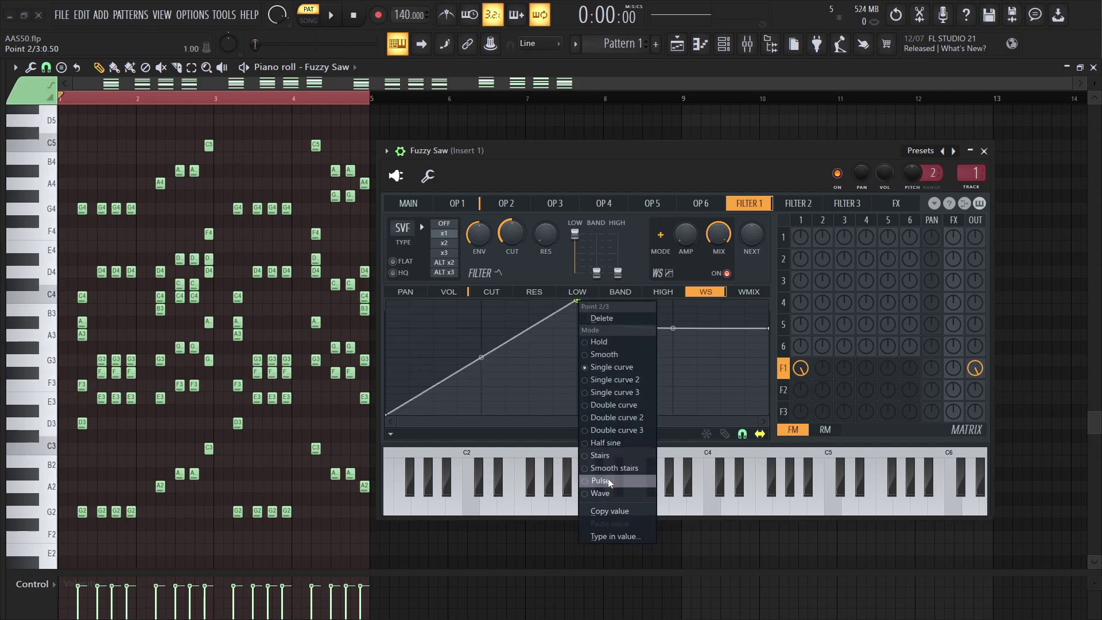
pyautogui.click(605, 457)
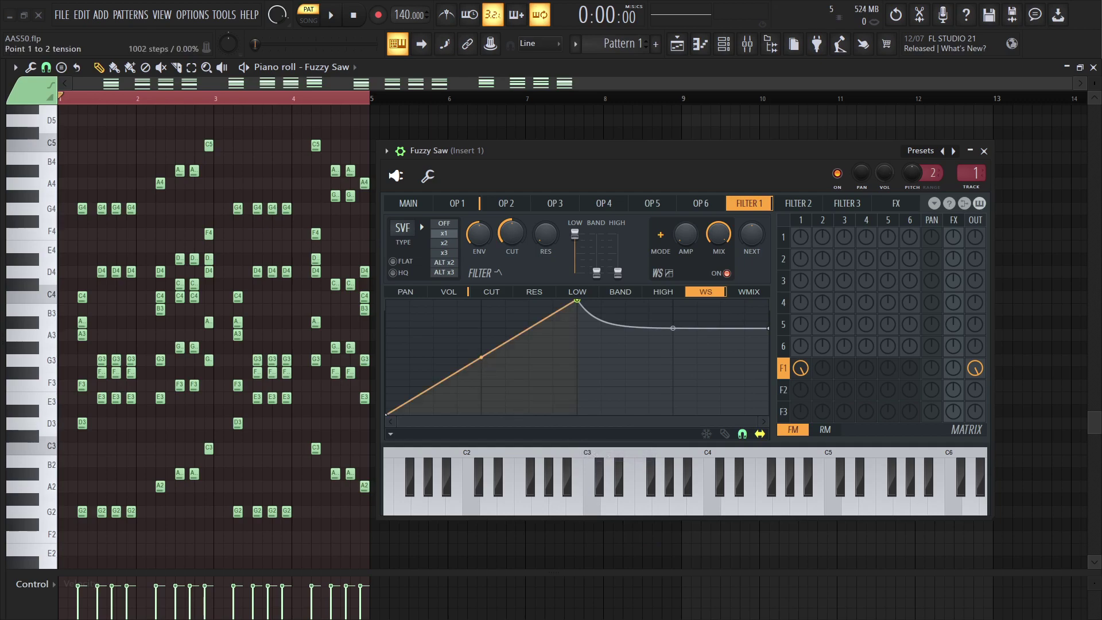
pyautogui.moveTo(481, 357); pyautogui.dragTo(609, 384)
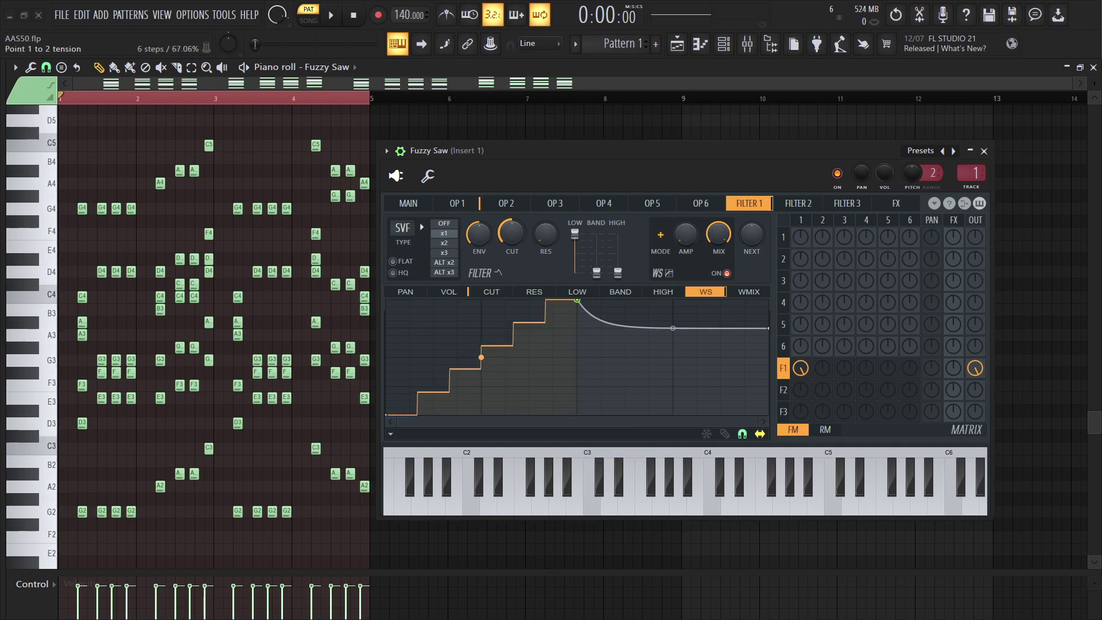
# Turn the waveshaper's second half into a 5-step descending Stairs segment ending at zero, and play the pattern to hear it
pyautogui.rightClick(767, 328)
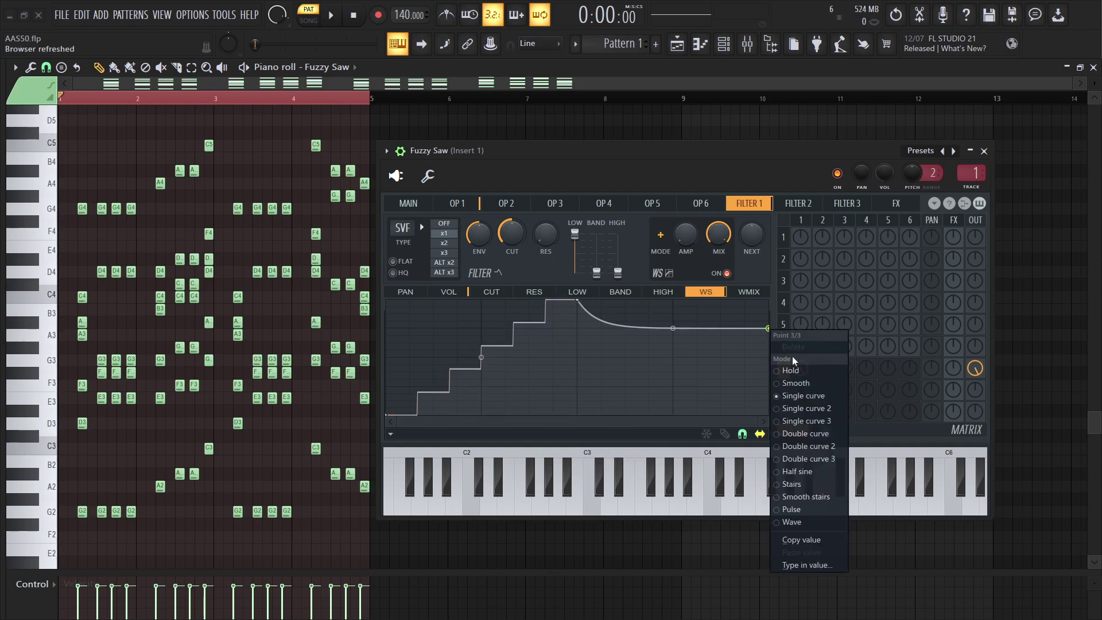
pyautogui.click(796, 489)
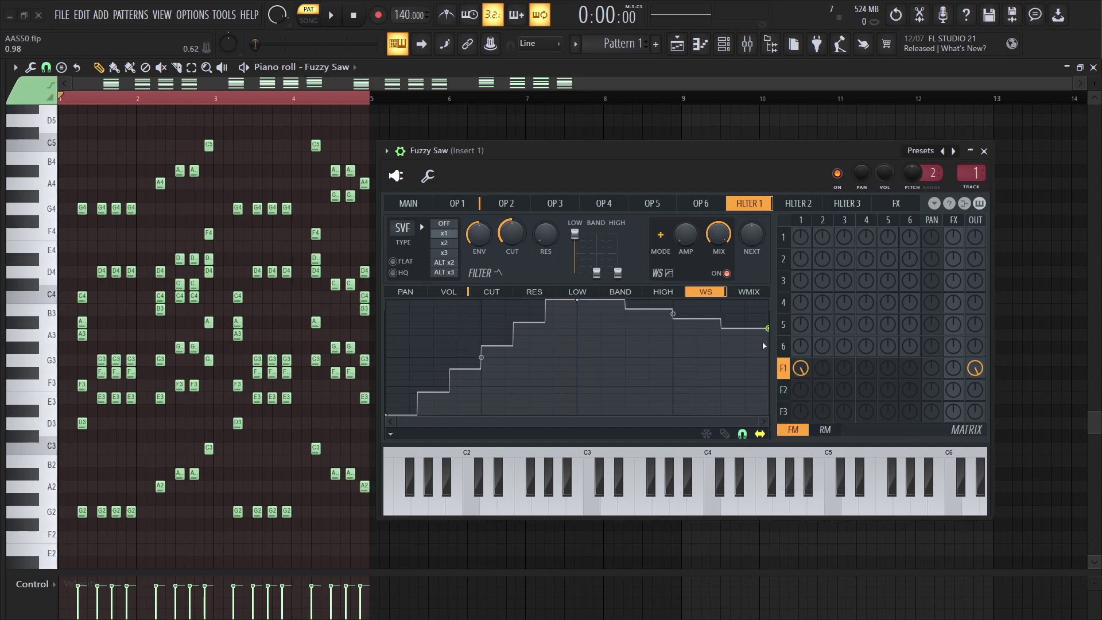
pyautogui.moveTo(674, 357)
pyautogui.mouseDown()
pyautogui.moveTo(674, 346)
pyautogui.moveTo(674, 360)
pyautogui.mouseUp()
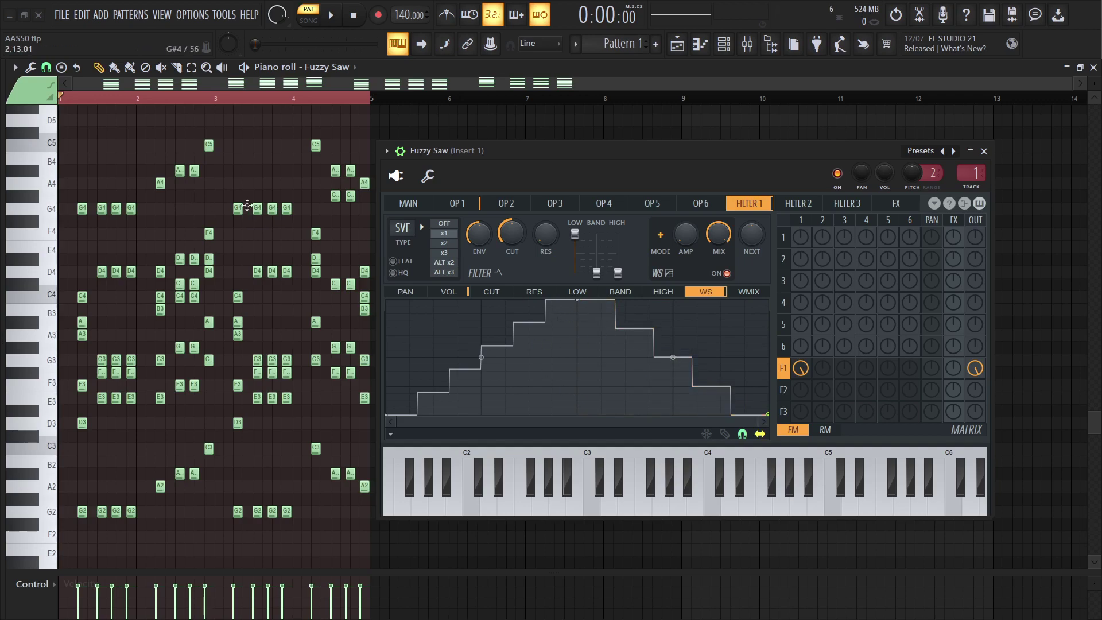
pyautogui.press('space')
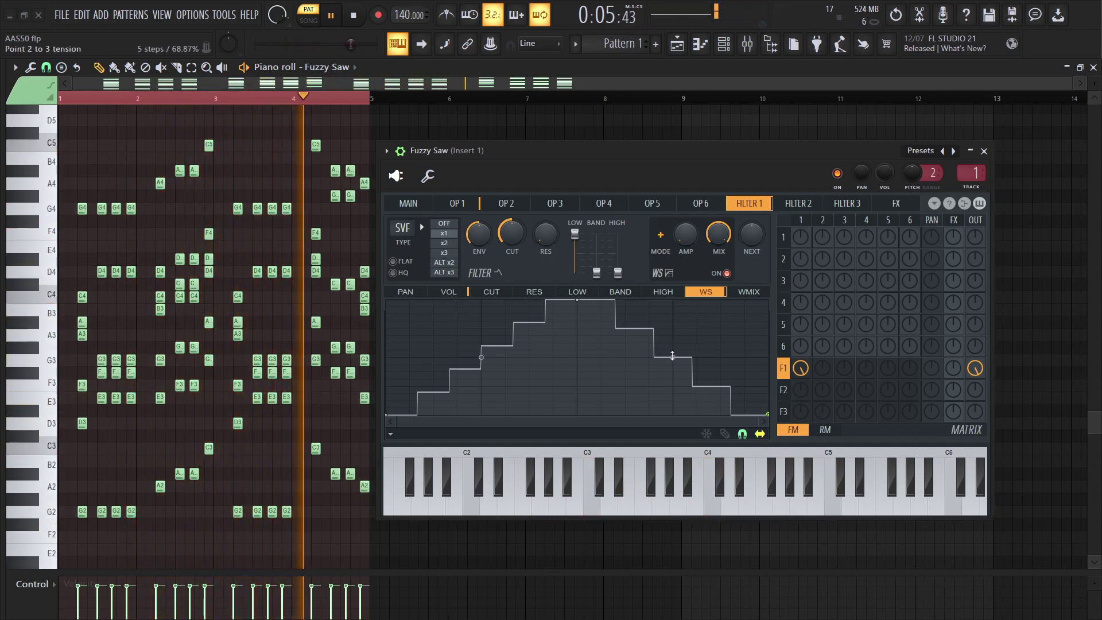
pyautogui.press('space')
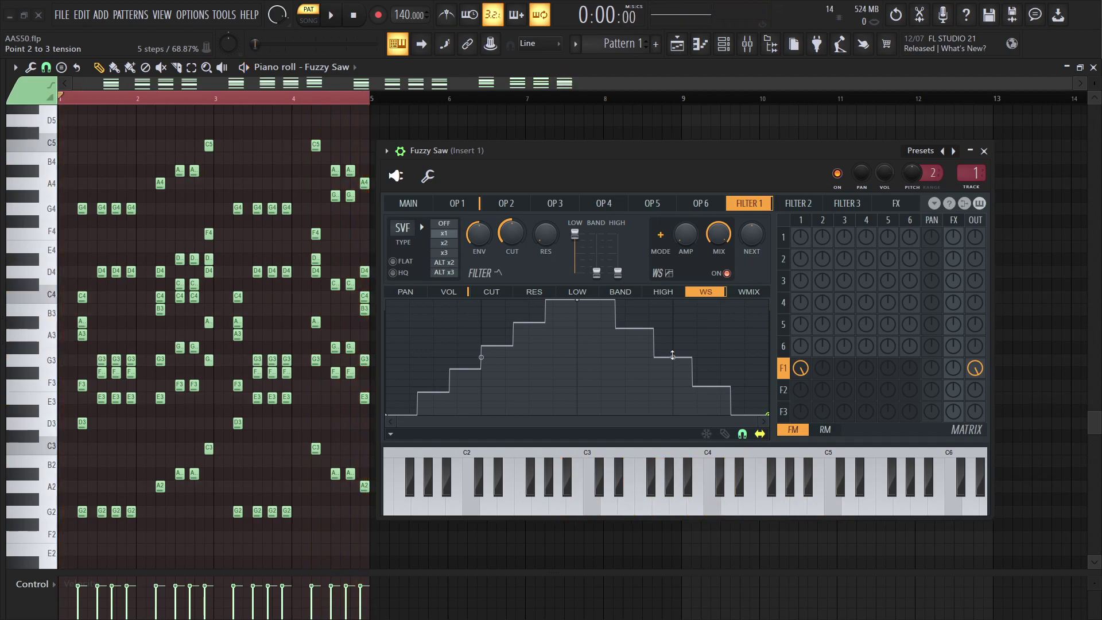
# Load the Bitcrush preset into filter 1's waveshaper curve
pyautogui.click(391, 434)
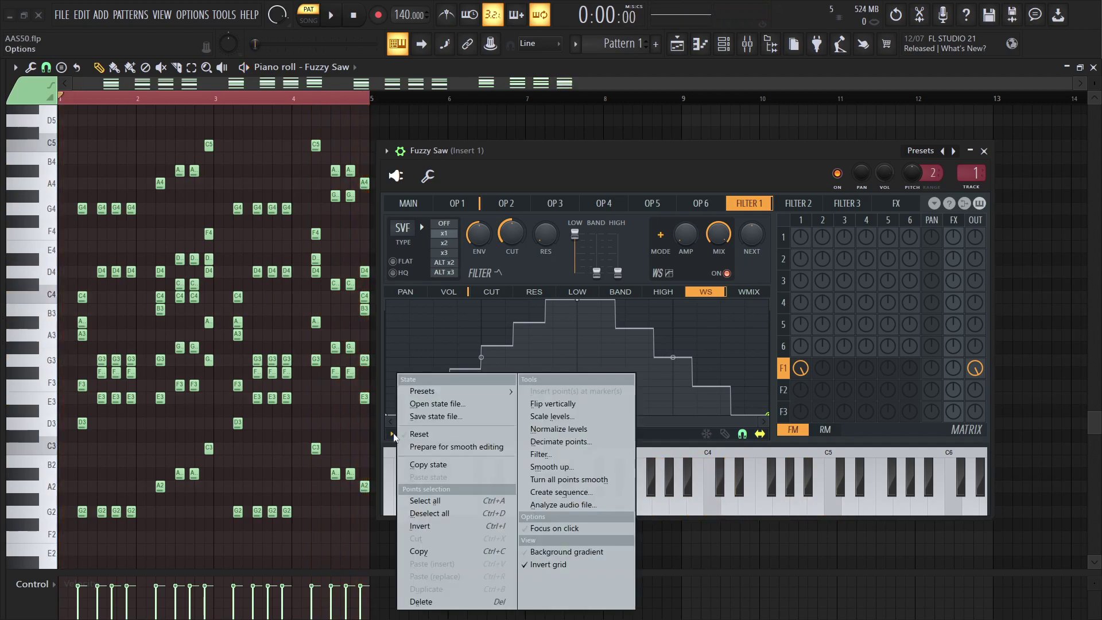
pyautogui.moveTo(436, 394)
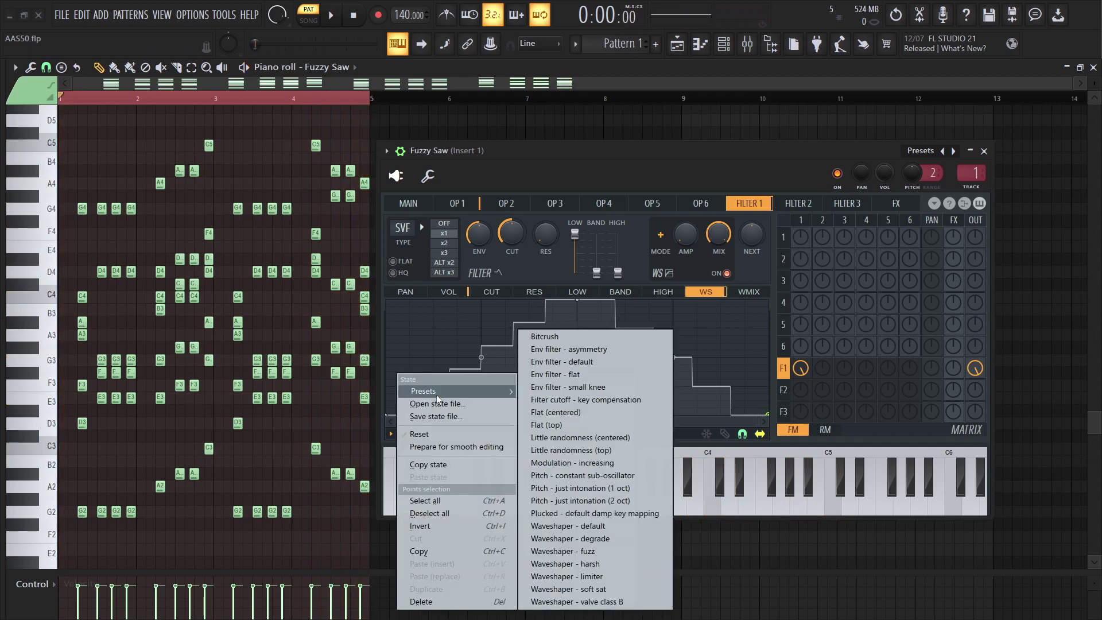
pyautogui.click(578, 334)
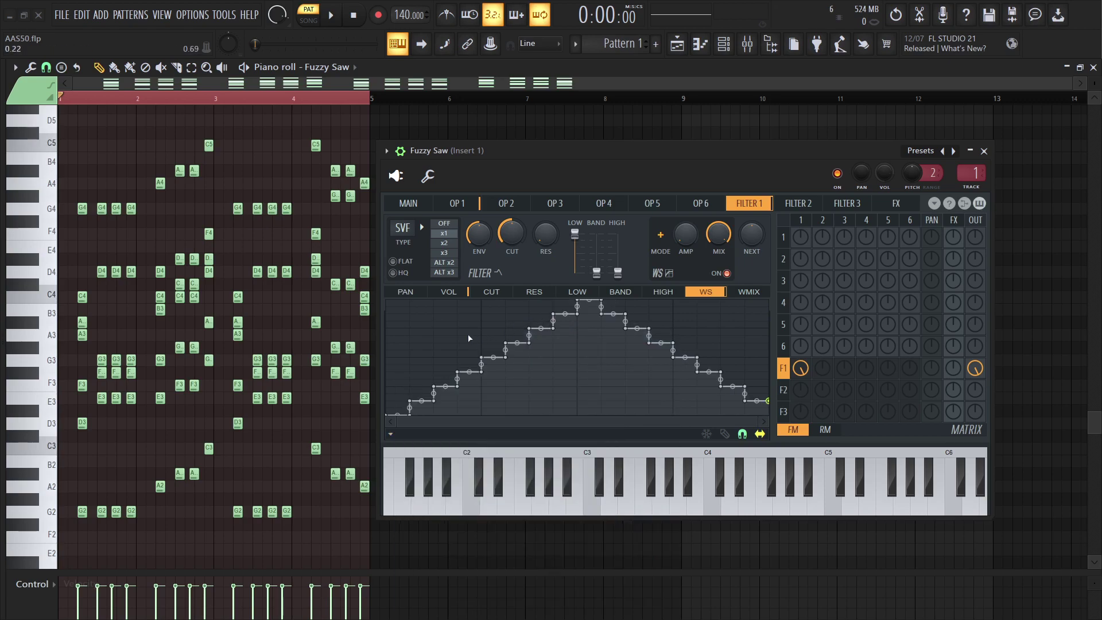
# Adjust the attack tension of filter 1's volume envelope and play the pattern to hear it
pyautogui.click(458, 293)
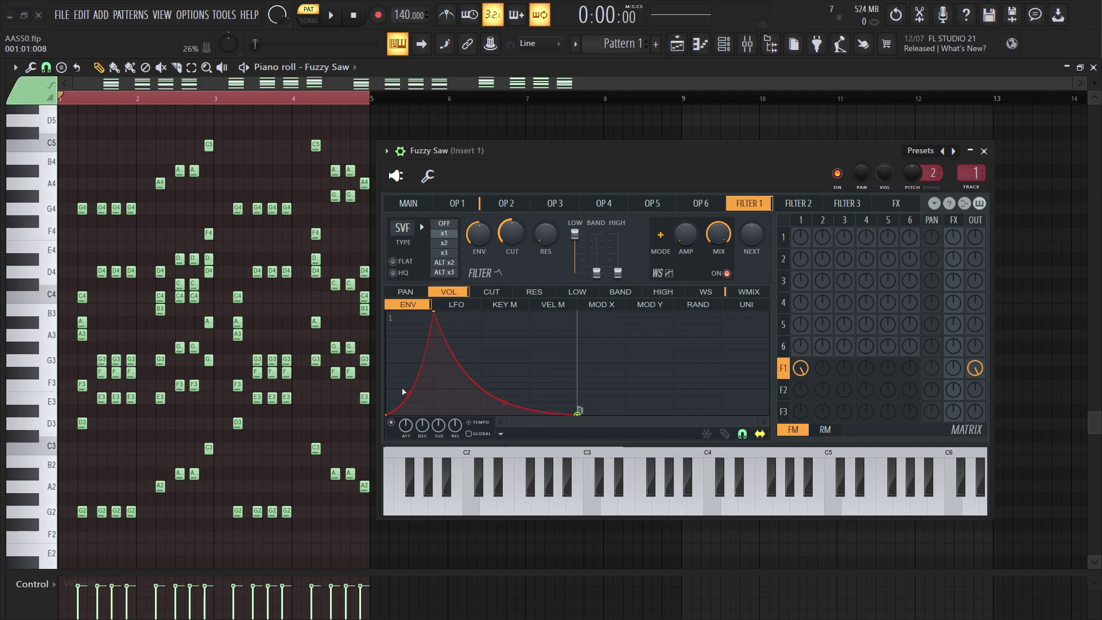
pyautogui.moveTo(521, 423); pyautogui.dragTo(556, 425)
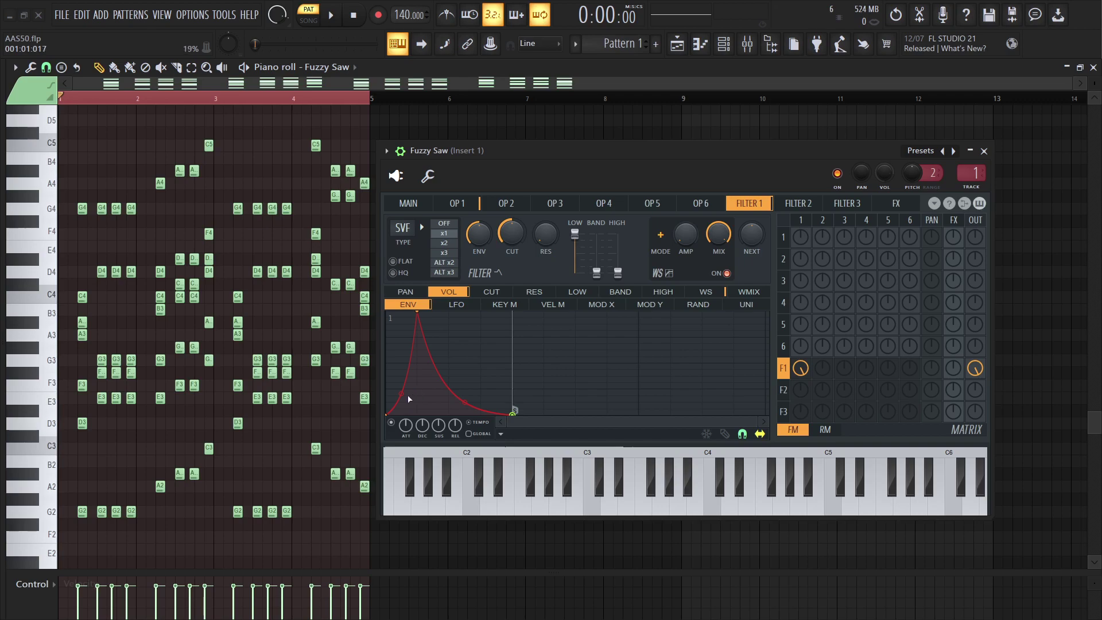
pyautogui.moveTo(401, 405)
pyautogui.mouseDown()
pyautogui.moveTo(401, 369)
pyautogui.moveTo(403, 414)
pyautogui.moveTo(401, 319)
pyautogui.moveTo(401, 385)
pyautogui.mouseUp()
pyautogui.press('space')
pyautogui.press('space')
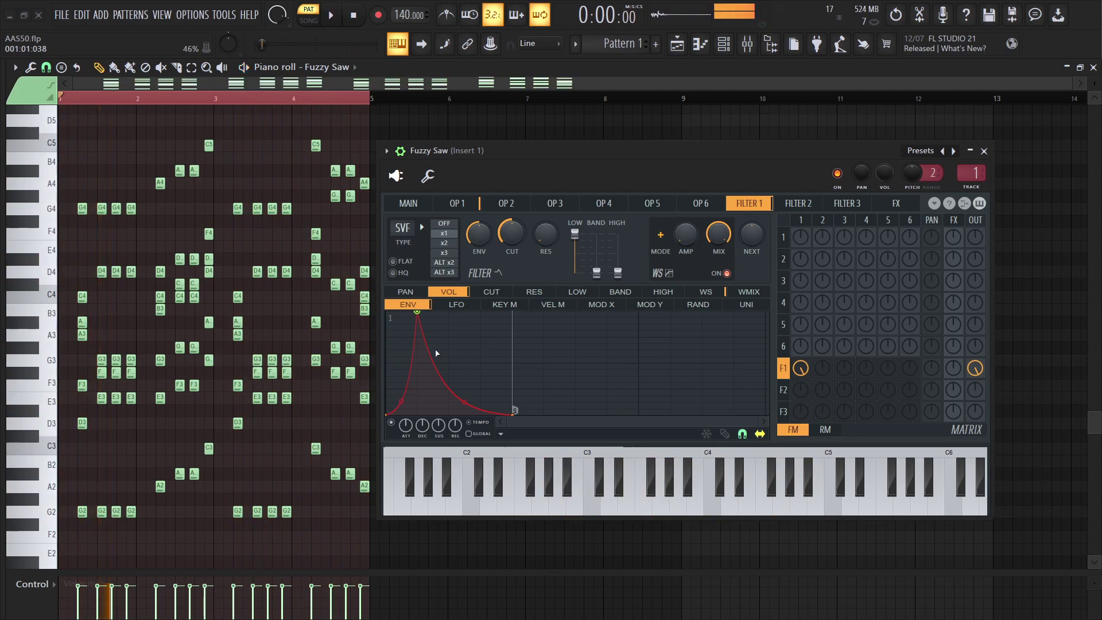
# Lower the volume envelope's peak point, audition the pattern, and restore the peak to 100% for comparison
pyautogui.moveTo(418, 319); pyautogui.dragTo(416, 376)
pyautogui.press('space')
pyautogui.press('space')
pyautogui.moveTo(419, 383); pyautogui.dragTo(417, 297)
pyautogui.press('space')
pyautogui.press('space')
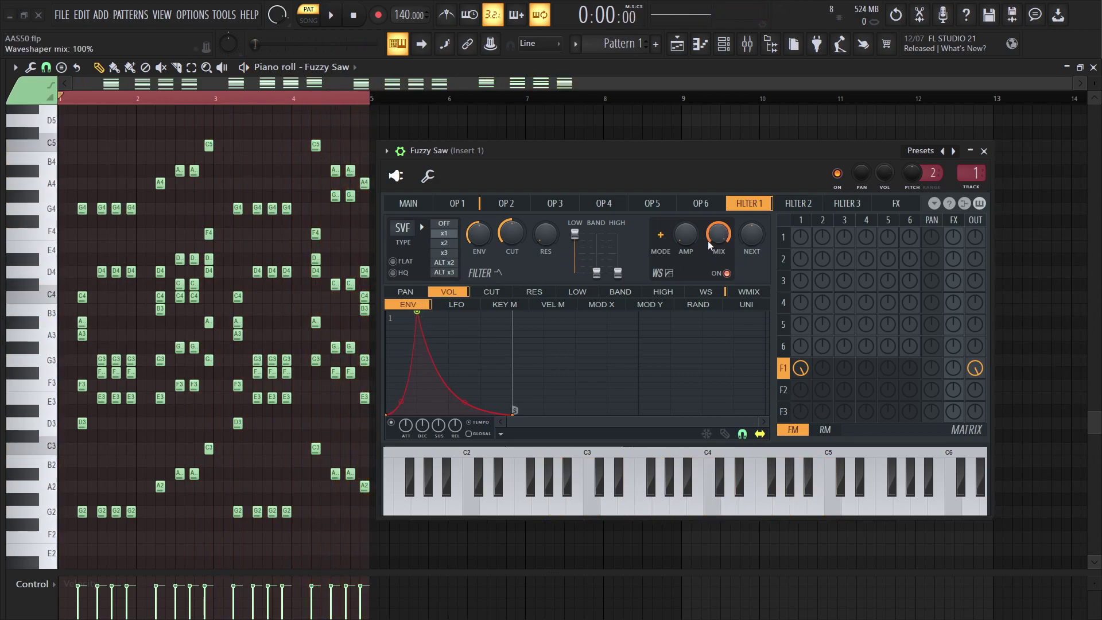
# Raise filter 1's waveshaper pre amp to 150% and sweep it back down to its original setting while the pattern plays
pyautogui.moveTo(688, 235); pyautogui.dragTo(688, 218)
pyautogui.press('space')
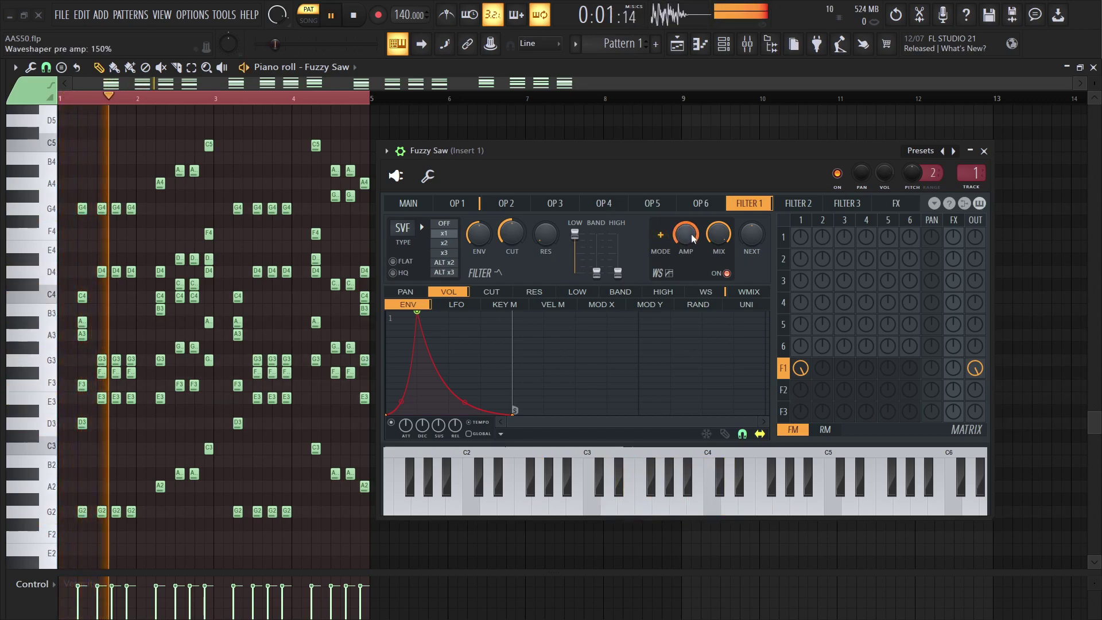
pyautogui.scroll(-6, 691, 229)
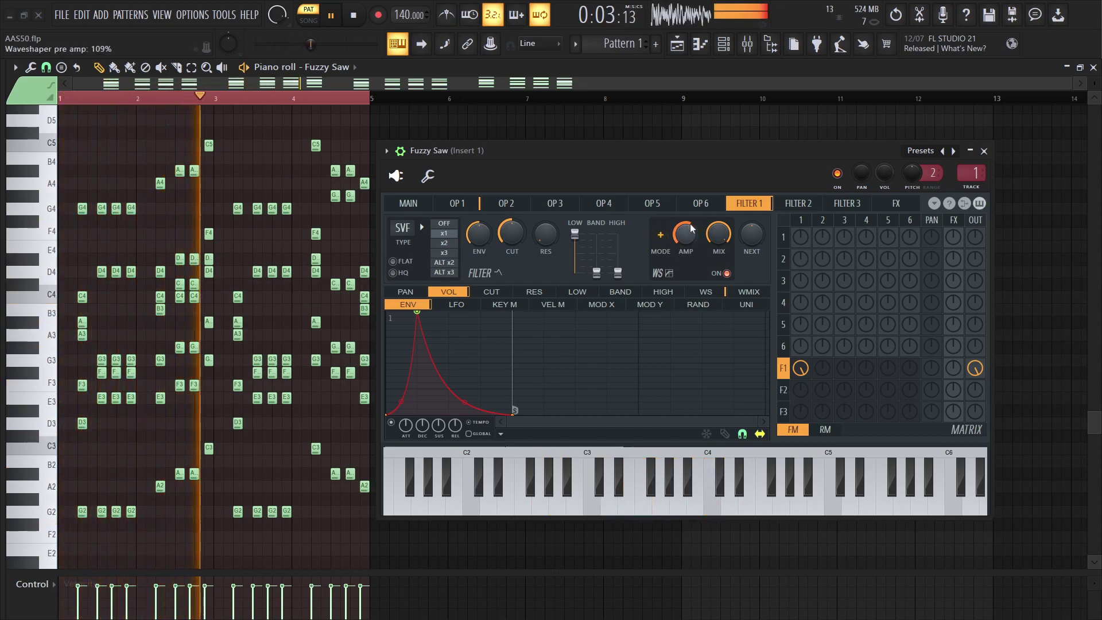
pyautogui.scroll(6, 691, 229)
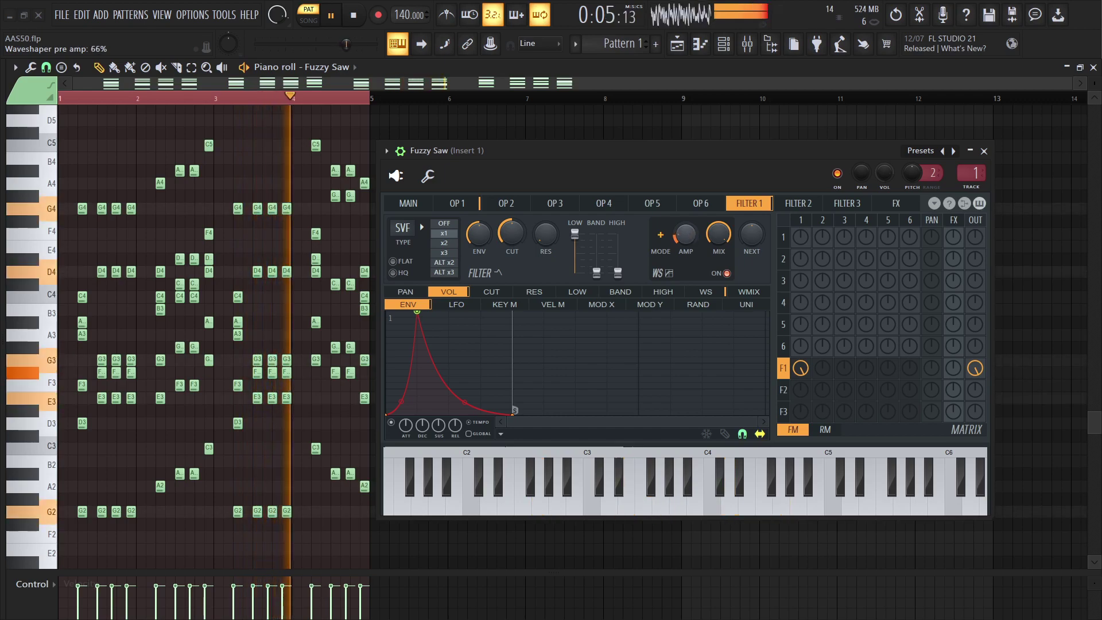
pyautogui.moveTo(417, 311)
pyautogui.mouseDown()
pyautogui.moveTo(420, 379)
pyautogui.moveTo(418, 313)
pyautogui.mouseUp()
pyautogui.press('space')
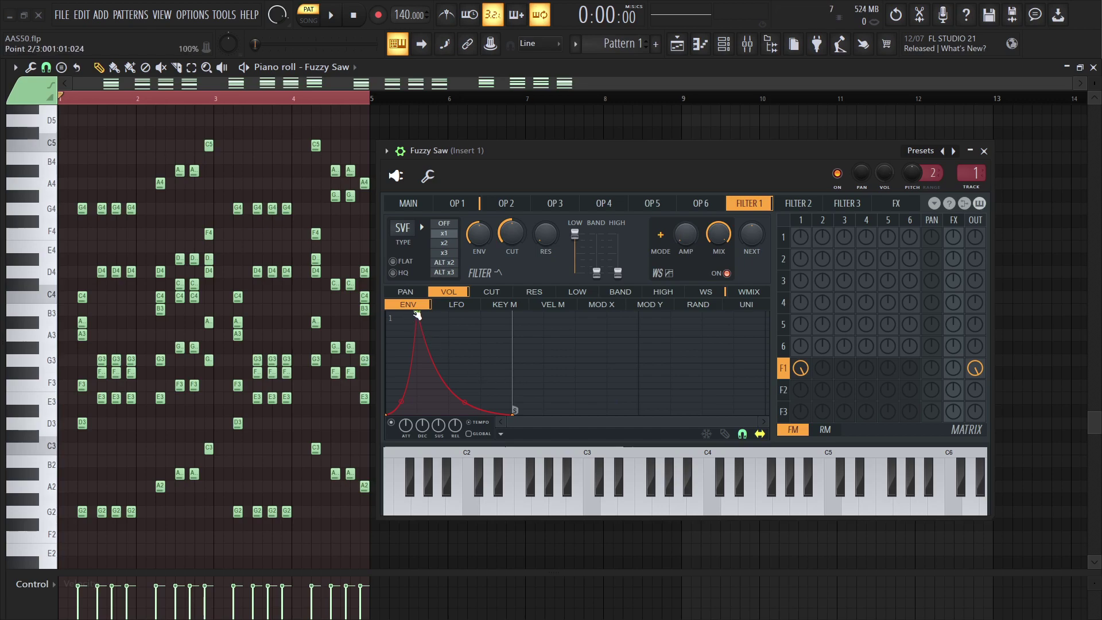
# Make the volume envelope's peak point the sustain/loop end and steepen its falling tension to about 73% during playback
pyautogui.rightClick(418, 314)
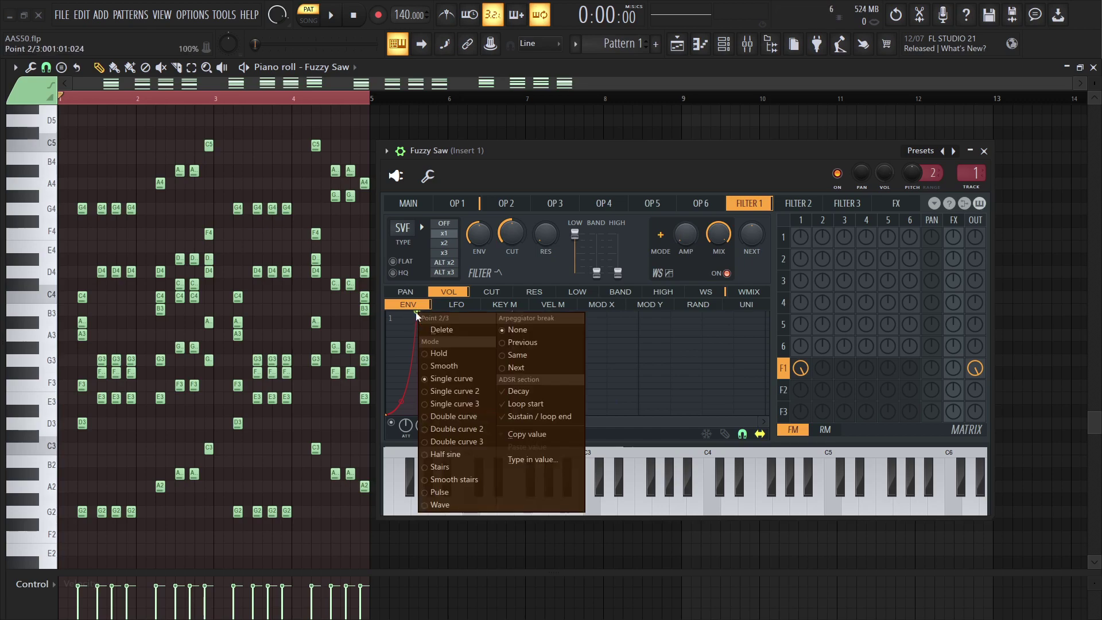
pyautogui.click(549, 418)
pyautogui.press('space')
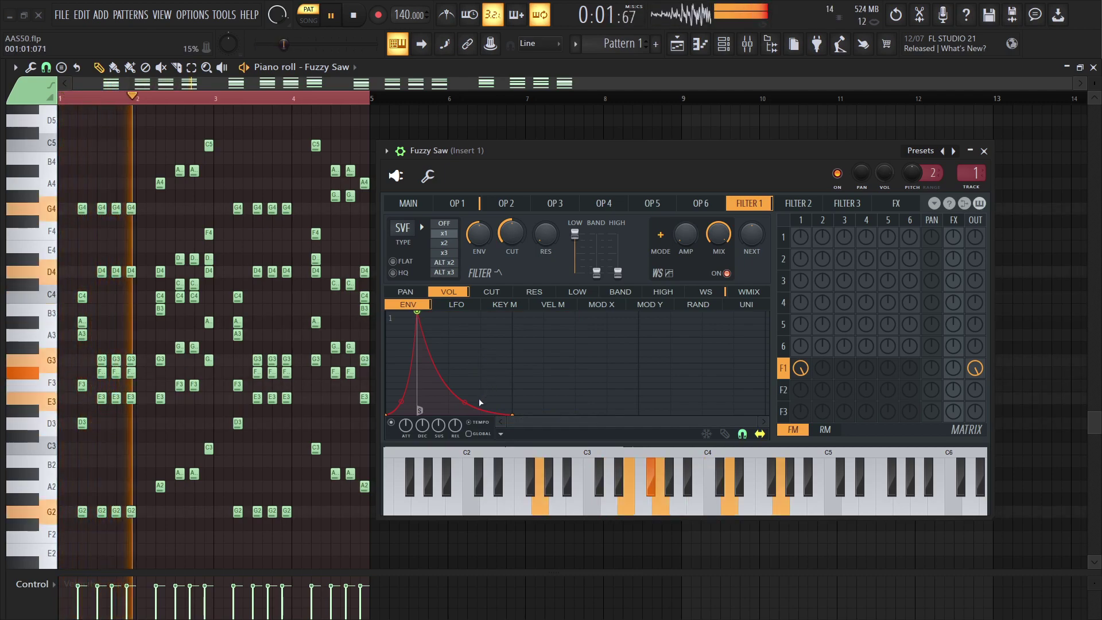
pyautogui.moveTo(464, 402)
pyautogui.mouseDown()
pyautogui.moveTo(466, 328)
pyautogui.moveTo(469, 400)
pyautogui.mouseUp()
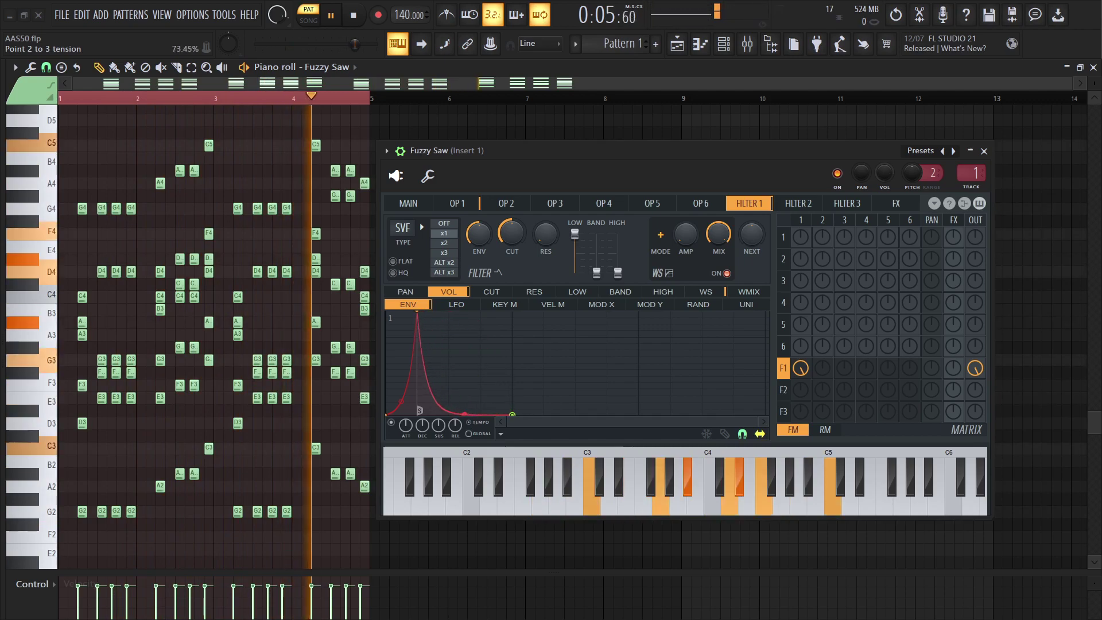
# Set the volume envelope's last point as the sustain/loop end again and readjust the falling curve's tension during playback
pyautogui.rightClick(513, 413)
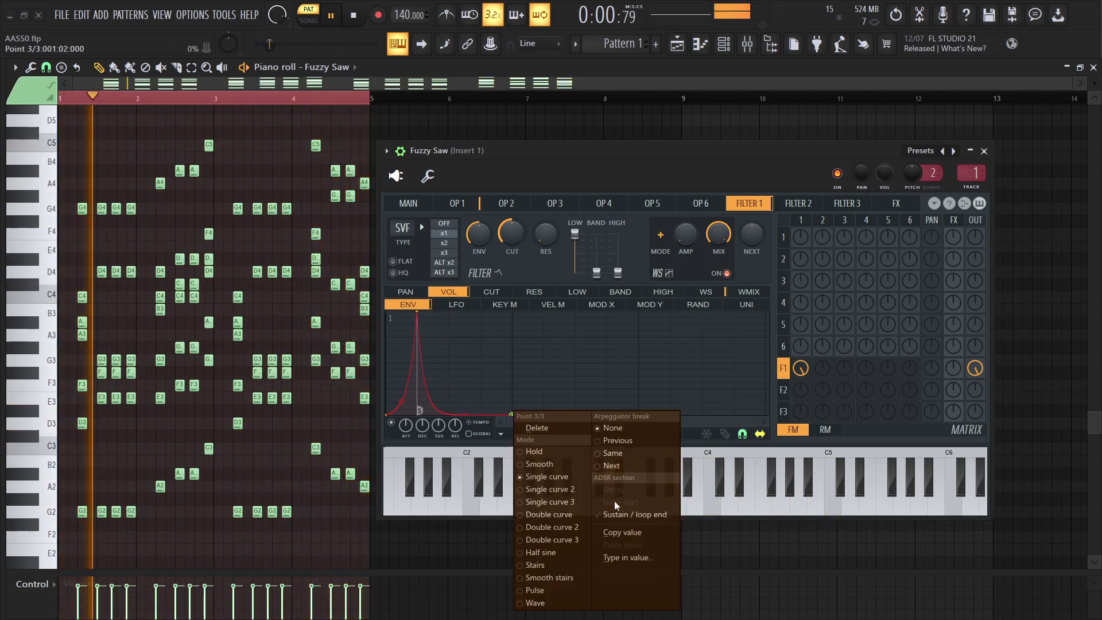
pyautogui.click(621, 519)
pyautogui.moveTo(465, 412)
pyautogui.mouseDown()
pyautogui.moveTo(464, 376)
pyautogui.moveTo(465, 392)
pyautogui.mouseUp()
pyautogui.scroll(2, 495, 414)
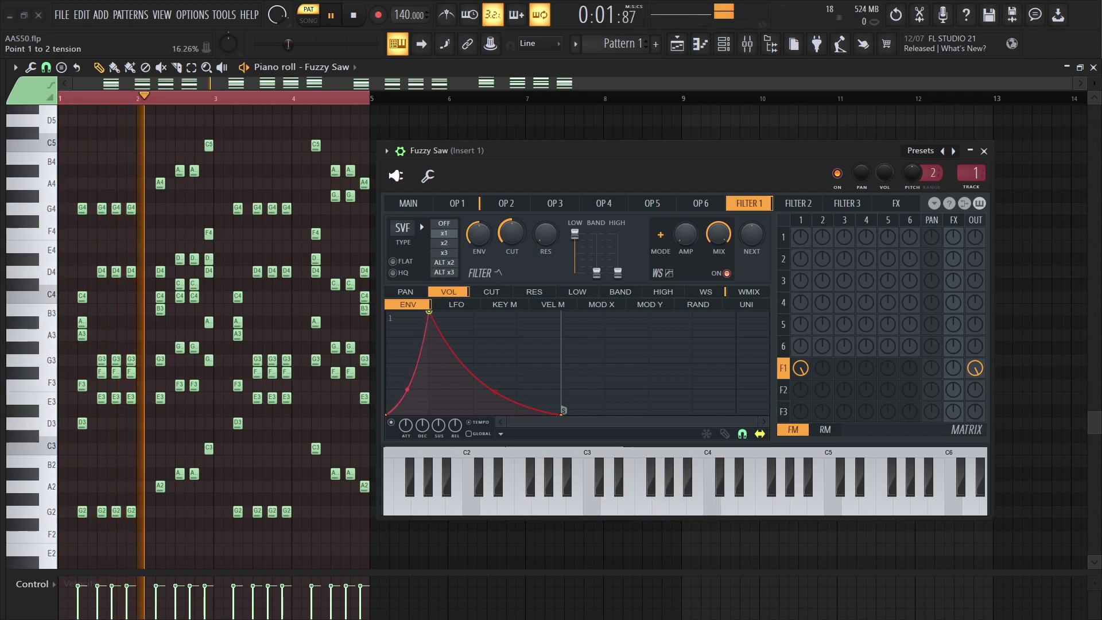
pyautogui.moveTo(495, 392); pyautogui.dragTo(501, 396)
pyautogui.press('space')
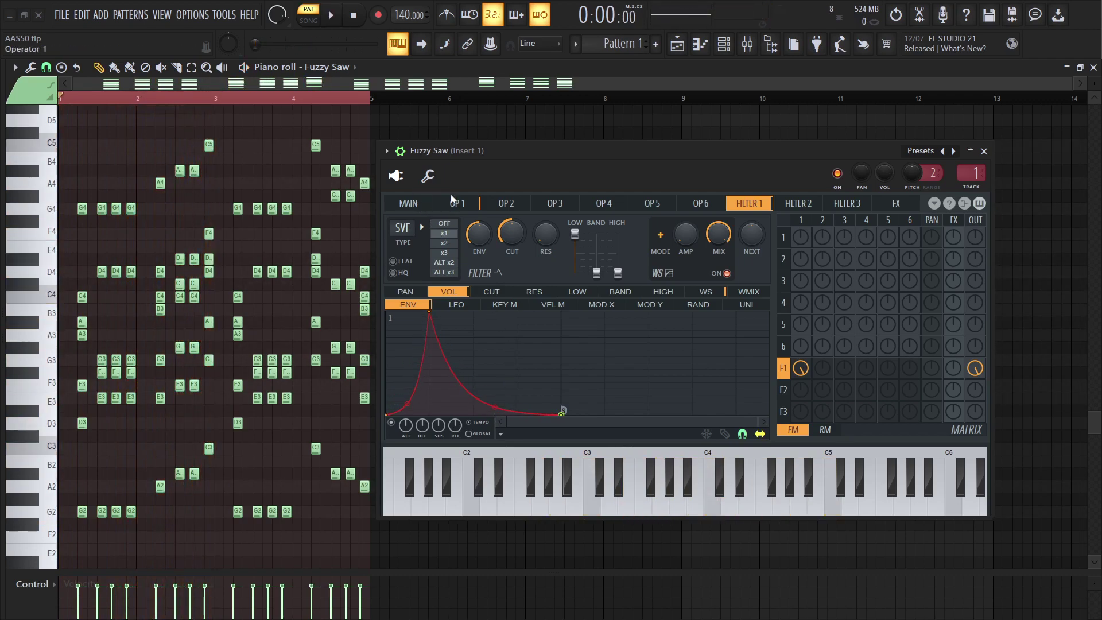
# Set filter 1's type to Vanilla low pass and audition the pattern
pyautogui.click(408, 204)
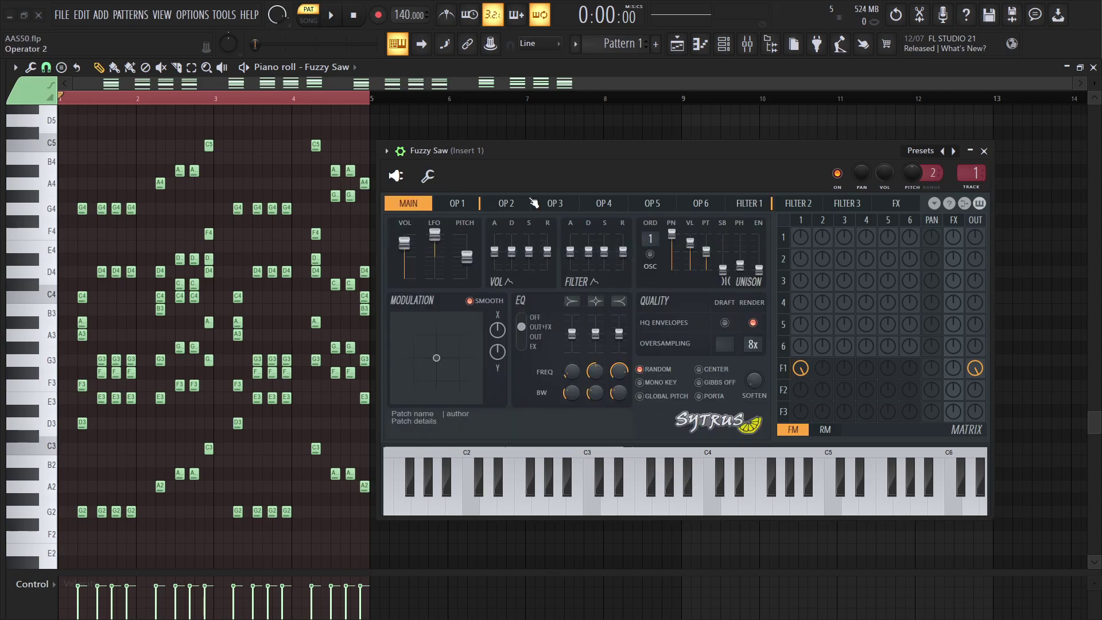
pyautogui.click(765, 207)
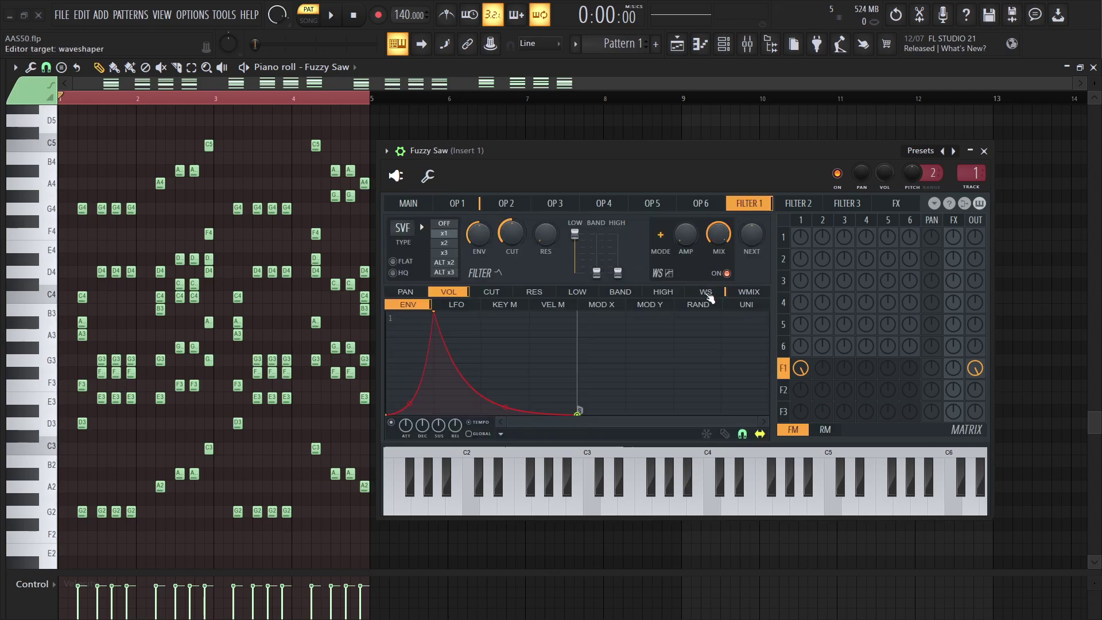
pyautogui.click(405, 231)
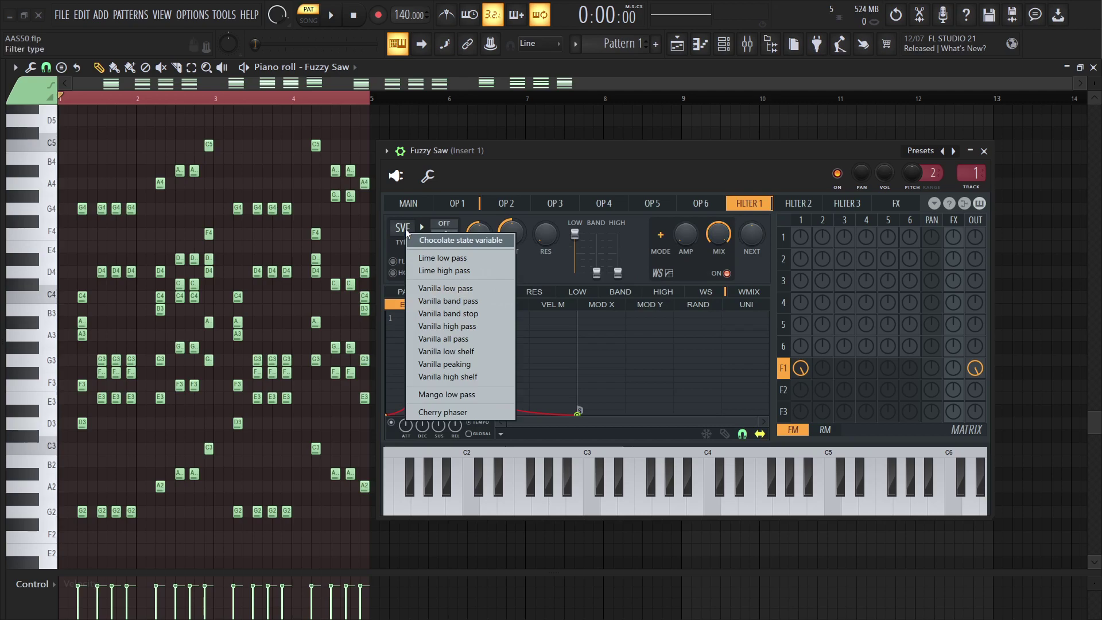
pyautogui.click(448, 289)
pyautogui.press('space')
pyautogui.press('space')
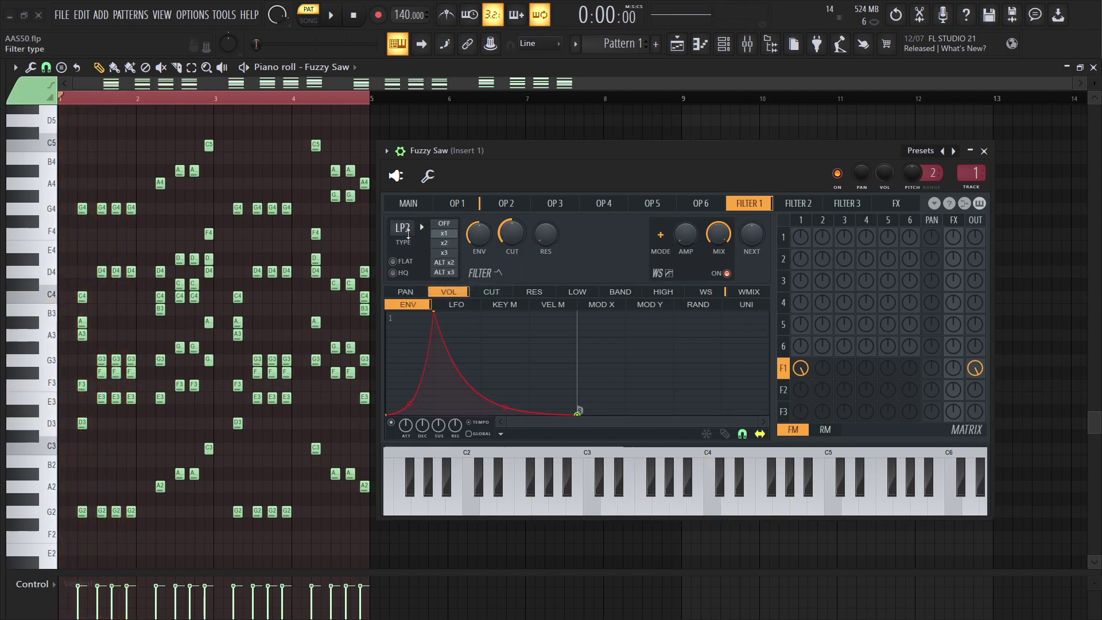
pyautogui.click(405, 230)
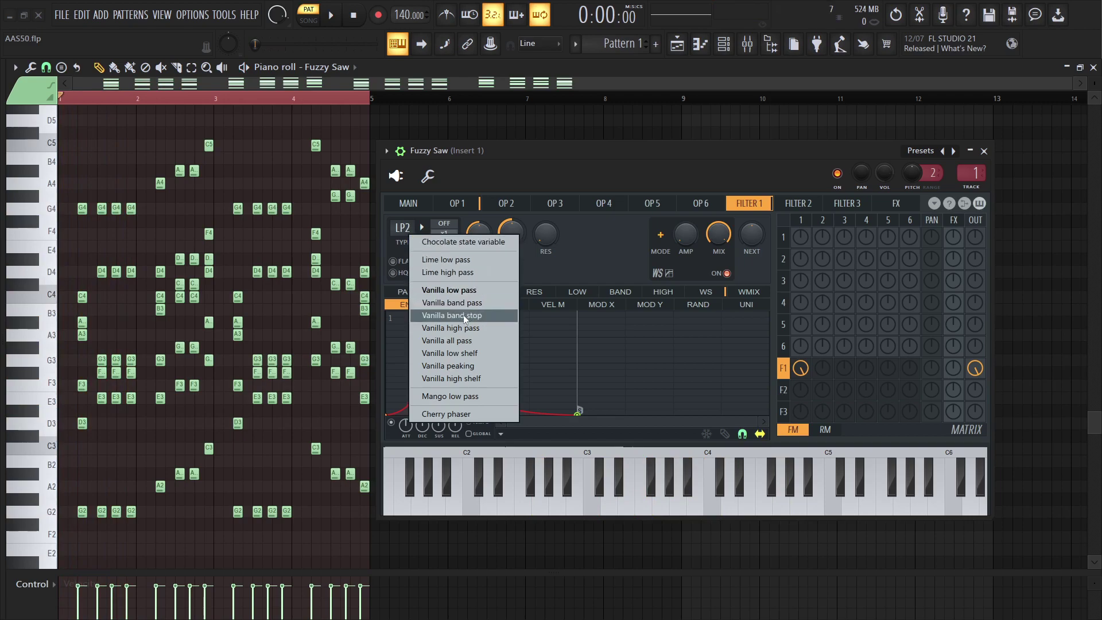
pyautogui.click(448, 289)
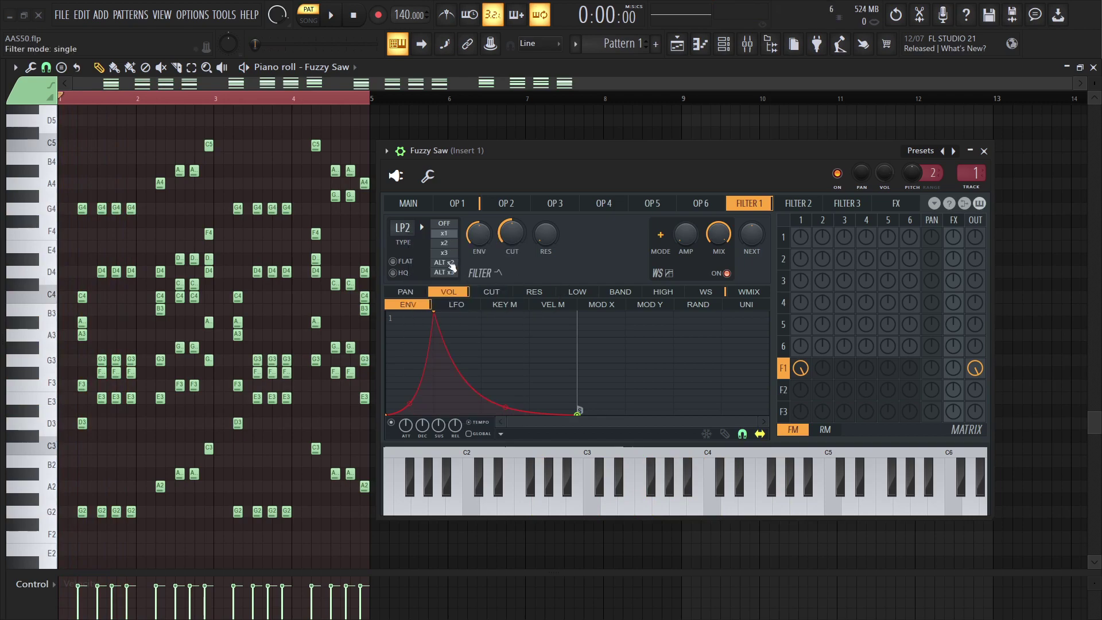
pyautogui.press('space')
# Change filter 1's type to Mango low pass and restart the pattern playback to hear it
pyautogui.click(405, 229)
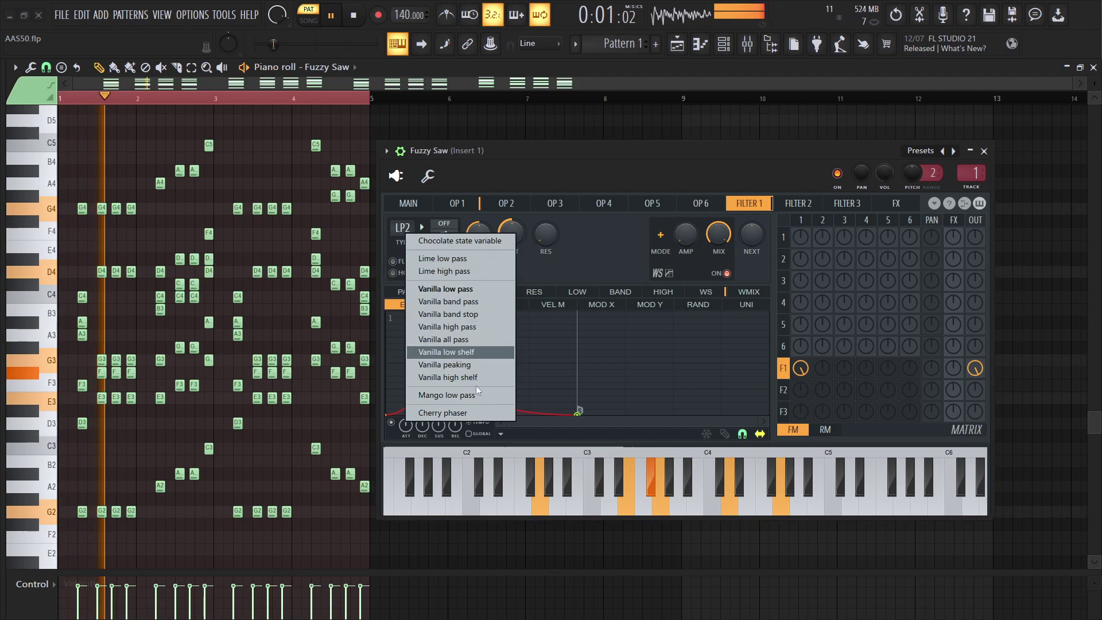
pyautogui.click(473, 395)
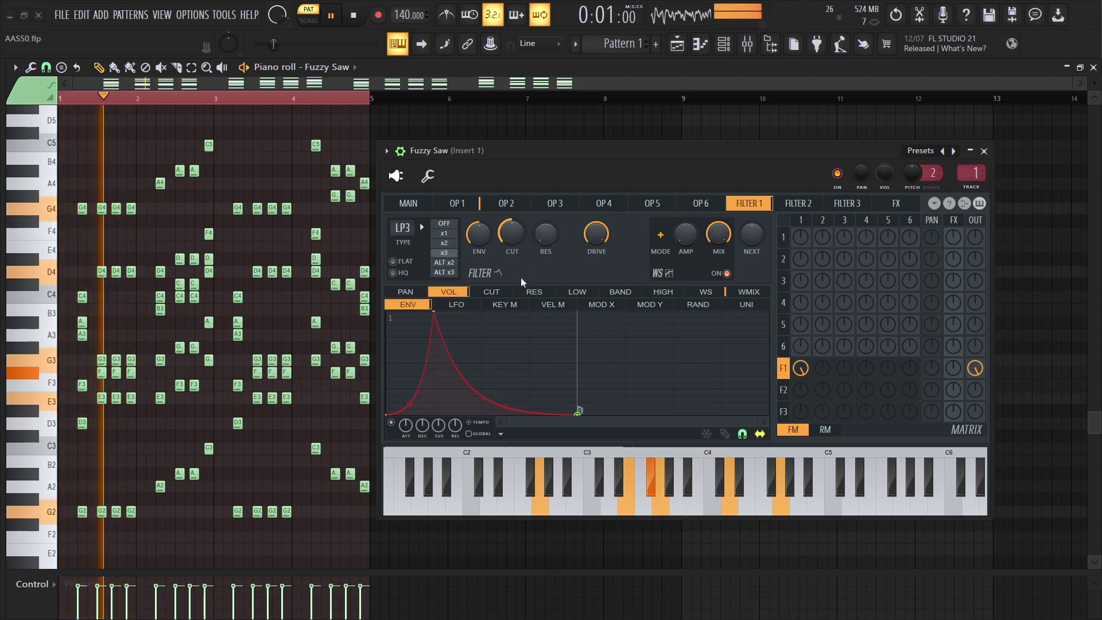
pyautogui.press('space')
pyautogui.press('space')
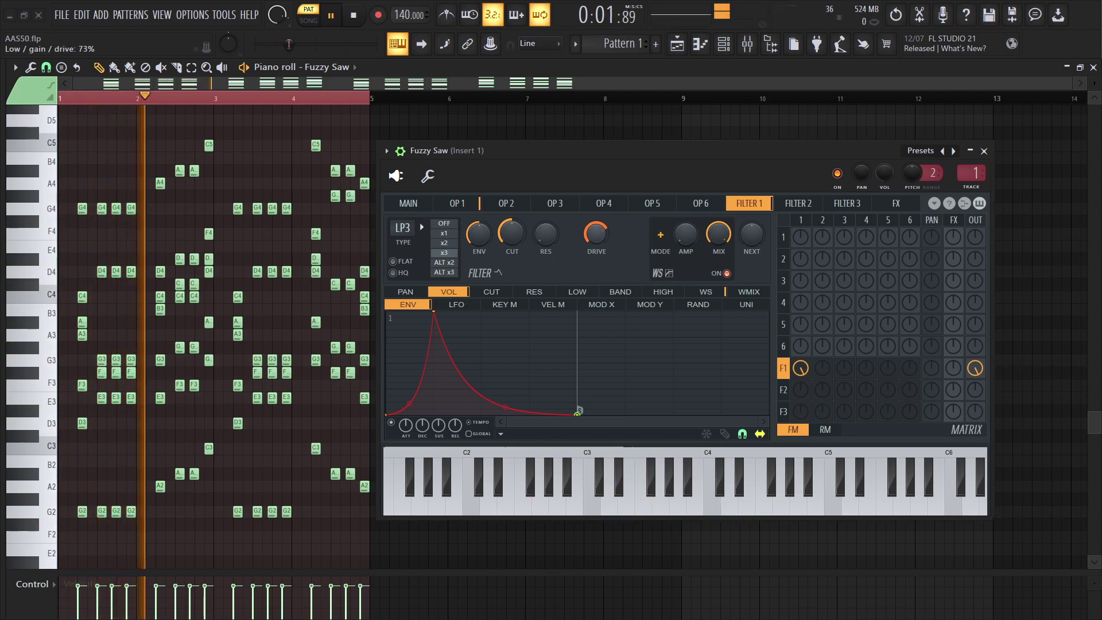
# Sweep filter 1's resonance up and back down to a low amount, and set its drive to about 75% during playback
pyautogui.moveTo(545, 233); pyautogui.dragTo(546, 195)
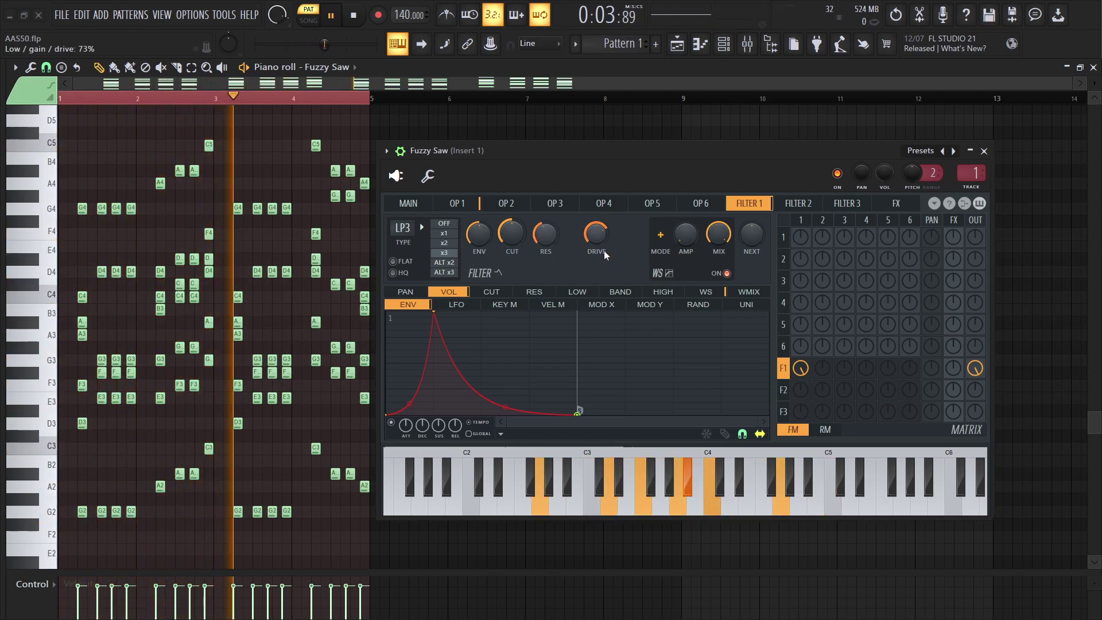
pyautogui.moveTo(546, 234); pyautogui.dragTo(545, 270)
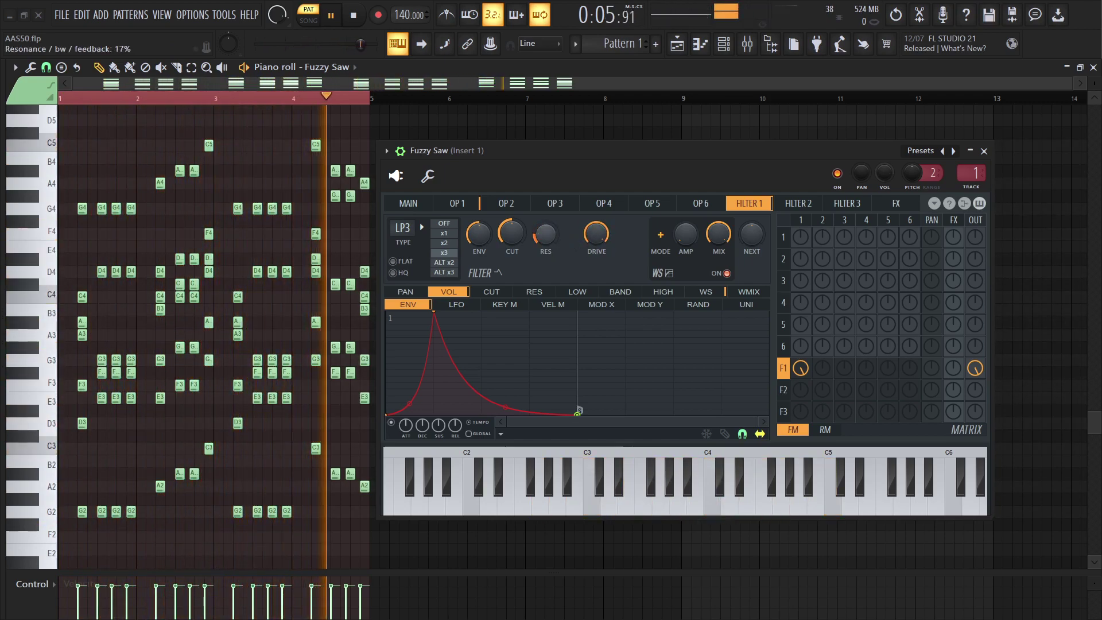
pyautogui.moveTo(597, 234)
pyautogui.mouseDown()
pyautogui.moveTo(597, 258)
pyautogui.moveTo(596, 237)
pyautogui.mouseUp()
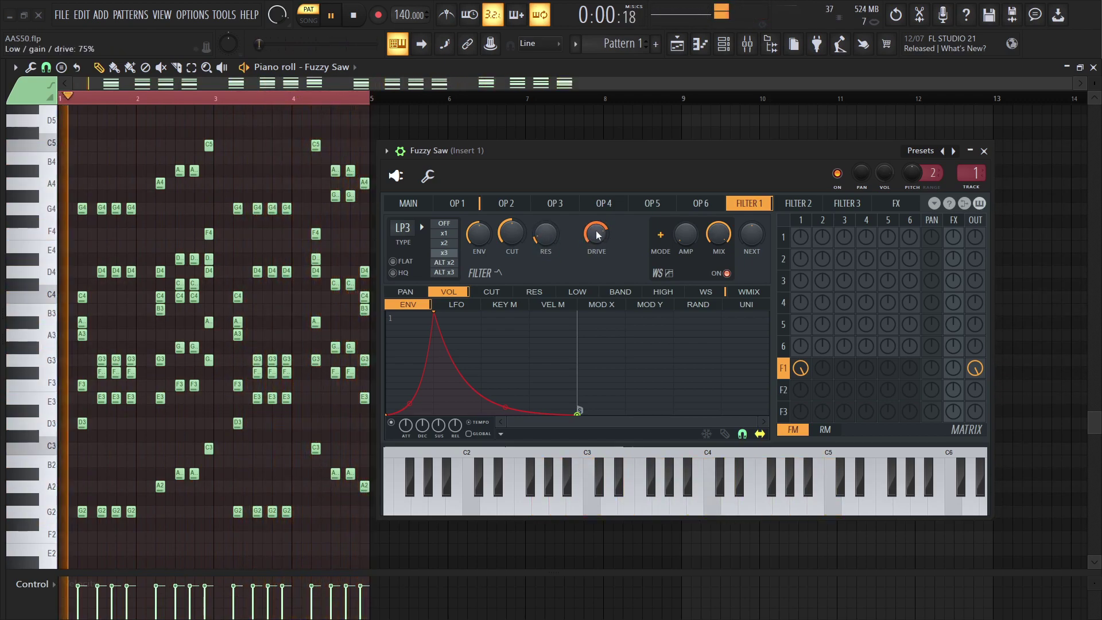
pyautogui.press('space')
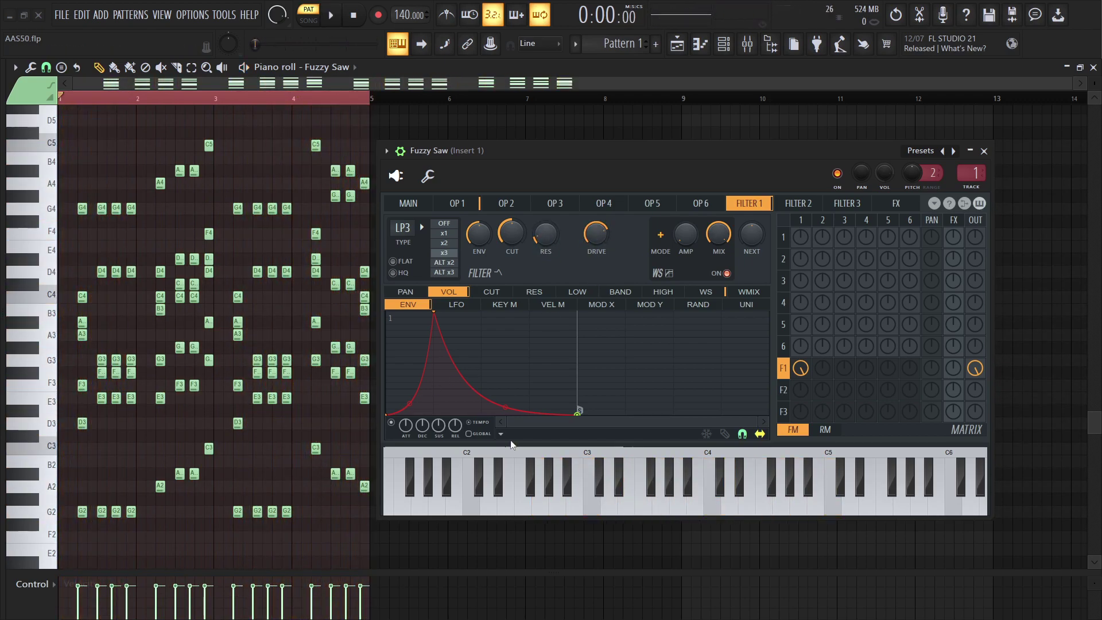
# Copy filter 1's volume envelope onto its LOW (drive) envelope and play the pattern
pyautogui.click(507, 441)
pyautogui.click(596, 231)
pyautogui.click(598, 292)
pyautogui.click(507, 442)
pyautogui.click(545, 398)
pyautogui.press('space')
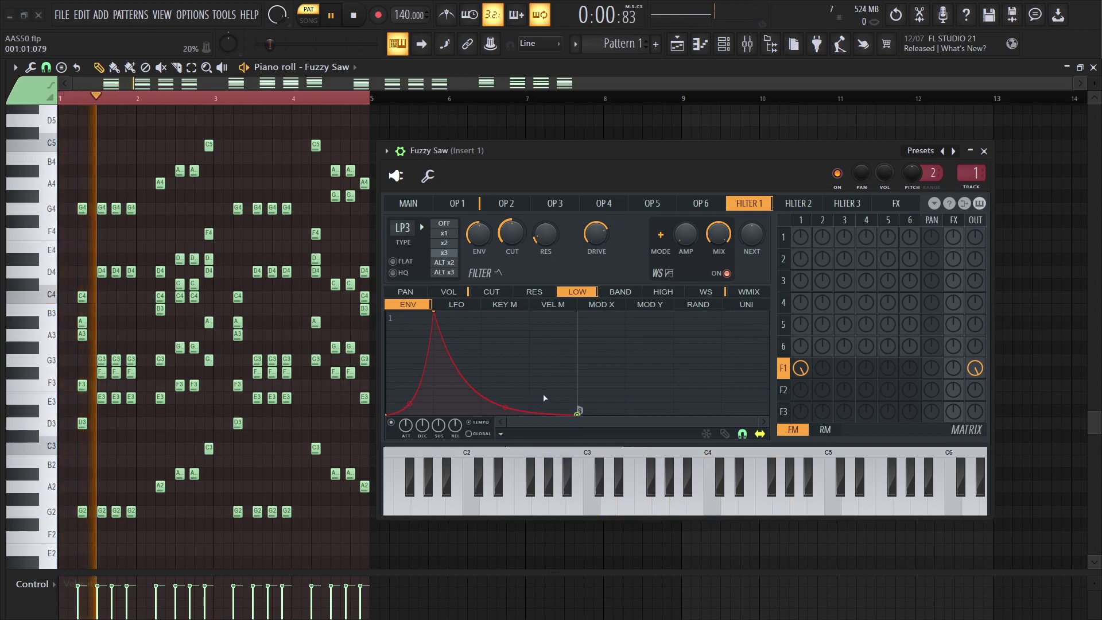
# Try the LOW envelope flipped vertically while the pattern plays, flip it back, and stop playback
pyautogui.click(501, 434)
pyautogui.click(643, 406)
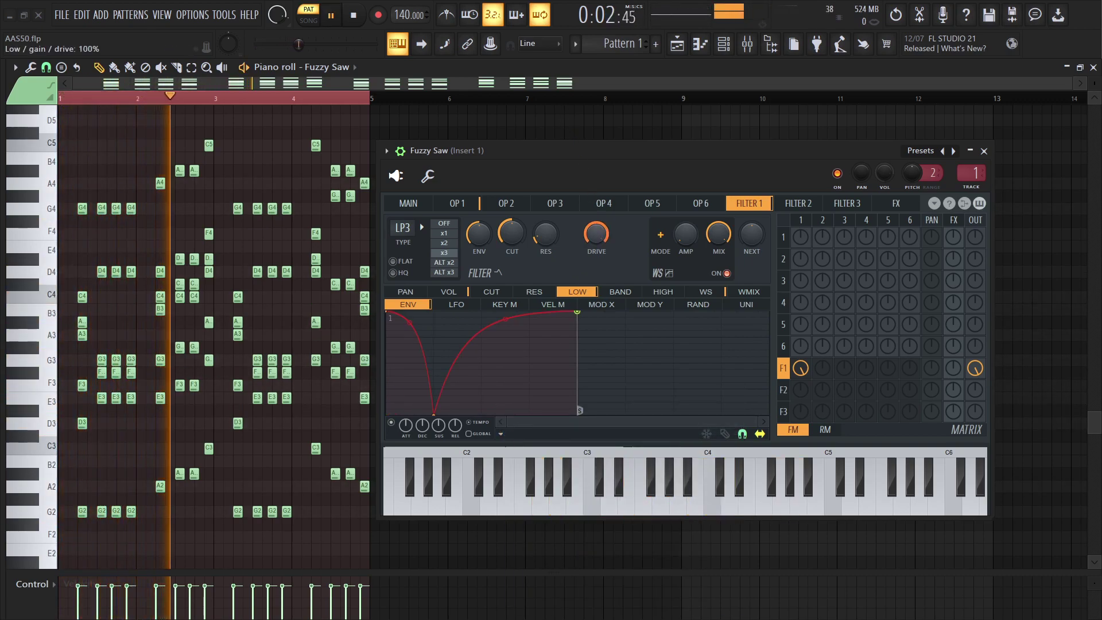
pyautogui.click(500, 433)
pyautogui.click(642, 407)
pyautogui.press('space')
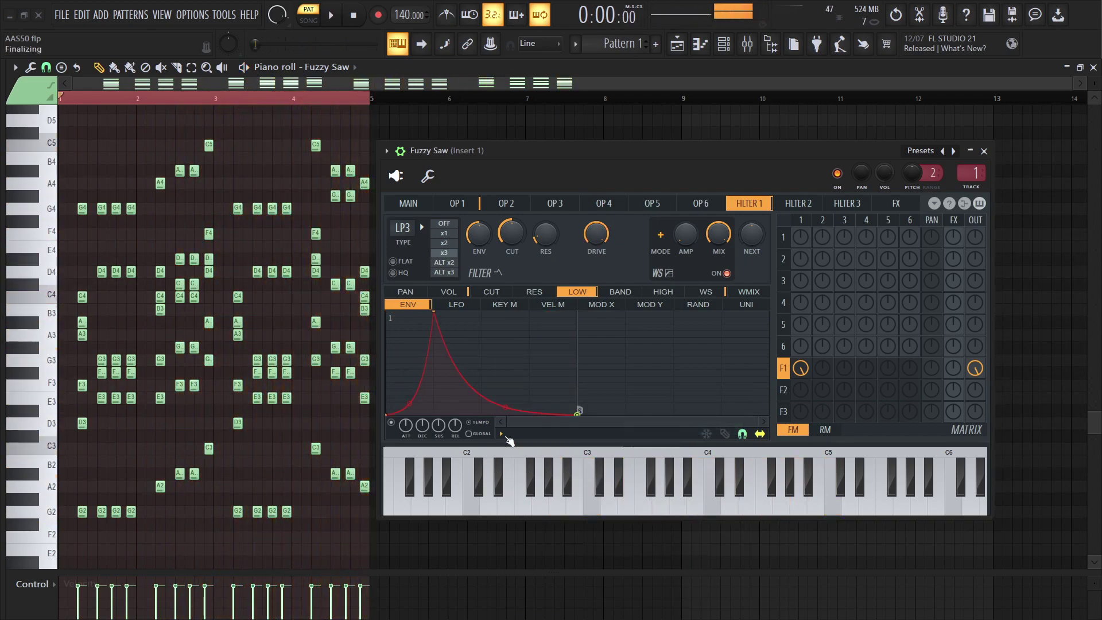
# Review filter 1's available filter types without changing the type, and return to the synth's main settings
pyautogui.click(412, 231)
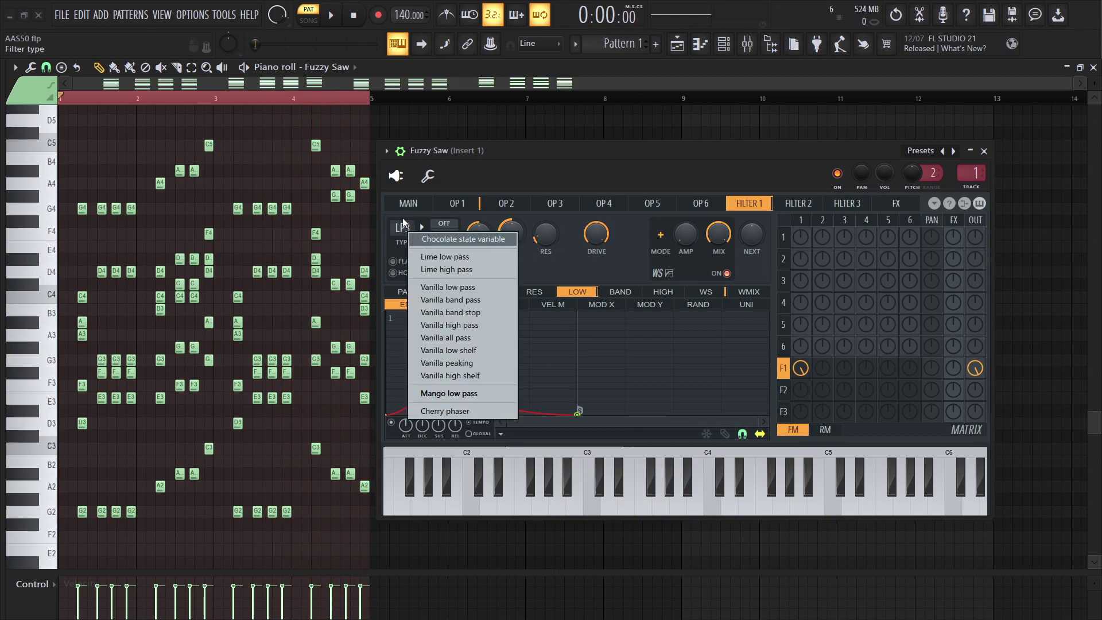
pyautogui.click(404, 223)
pyautogui.click(417, 204)
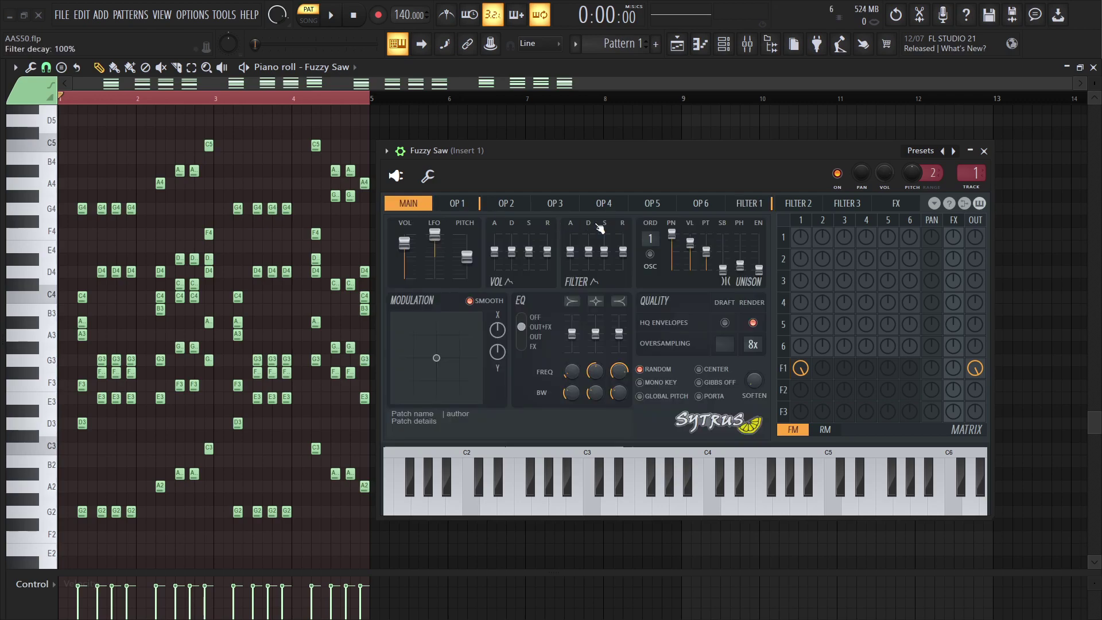